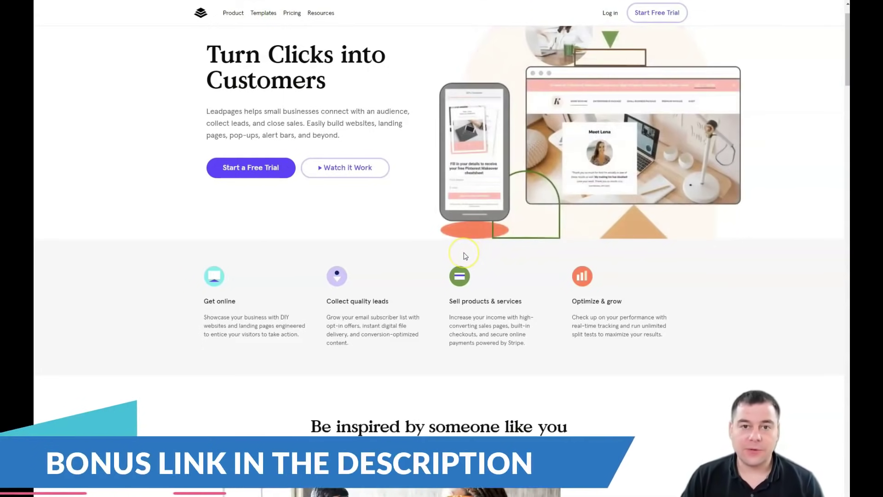
Scroll through the Pricing plans, then view the Landing Pages dashboard with get fit, Coming soon and YOGA TRAINING drafts
{"action": "scroll", "coordinate": [465, 256], "scroll_direction": "down", "scroll_amount": 3}
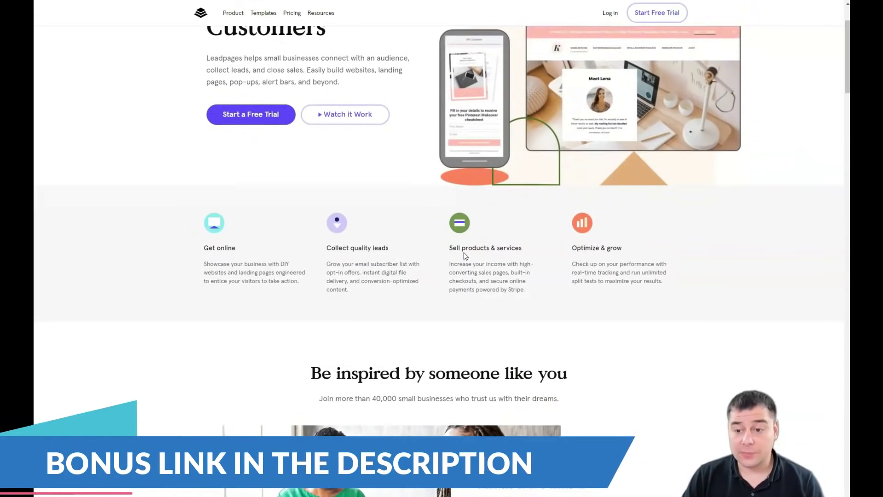
{"action": "scroll", "coordinate": [465, 255], "scroll_direction": "down", "scroll_amount": 2}
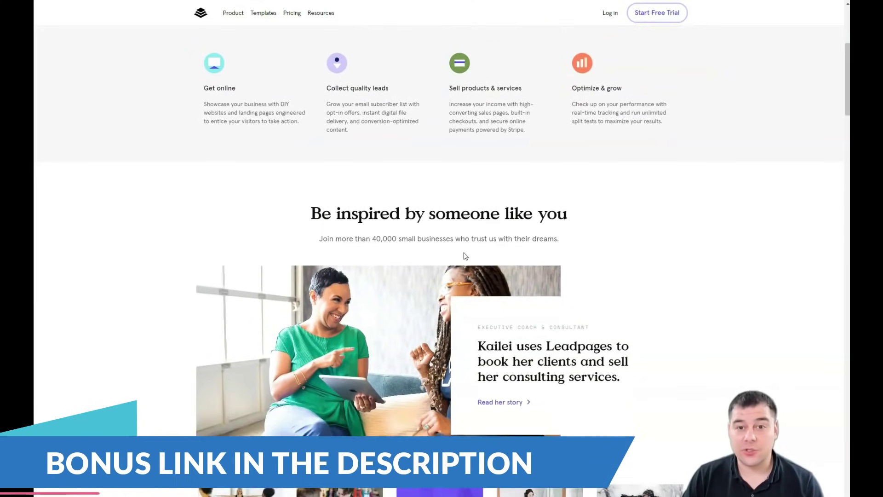
{"action": "scroll", "coordinate": [465, 256], "scroll_direction": "down", "scroll_amount": 6}
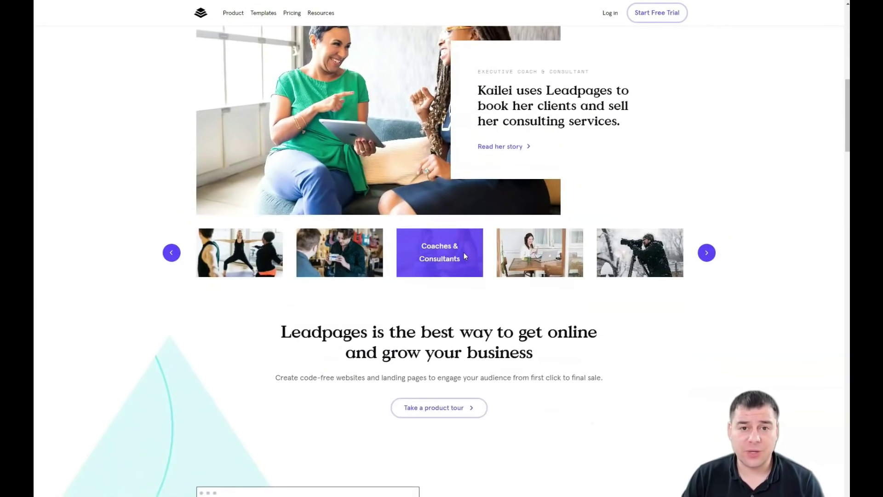
{"action": "scroll", "coordinate": [464, 254], "scroll_direction": "down", "scroll_amount": 3}
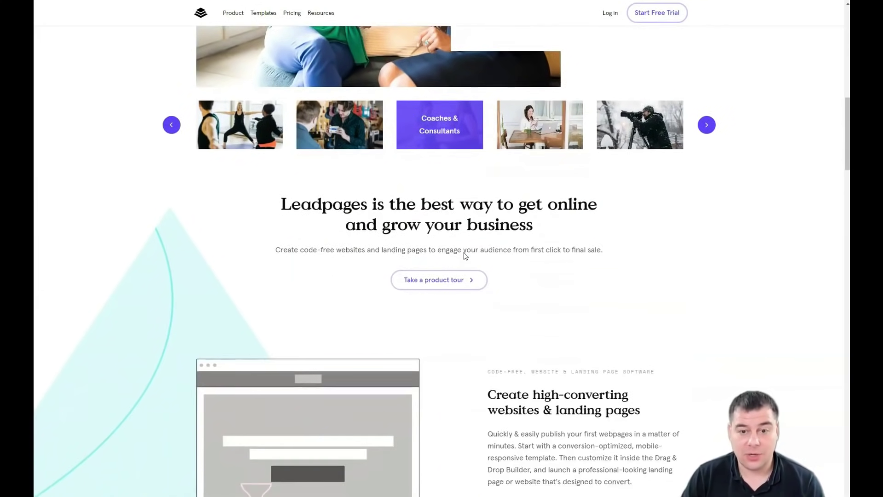
{"action": "scroll", "coordinate": [464, 256], "scroll_direction": "down", "scroll_amount": 3}
{"action": "scroll", "coordinate": [465, 255], "scroll_direction": "down", "scroll_amount": 3}
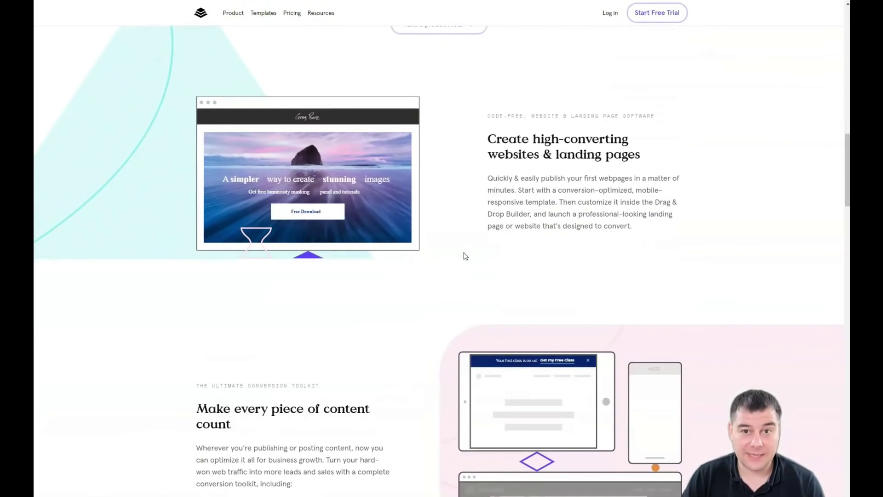
{"action": "scroll", "coordinate": [464, 256], "scroll_direction": "down", "scroll_amount": 4}
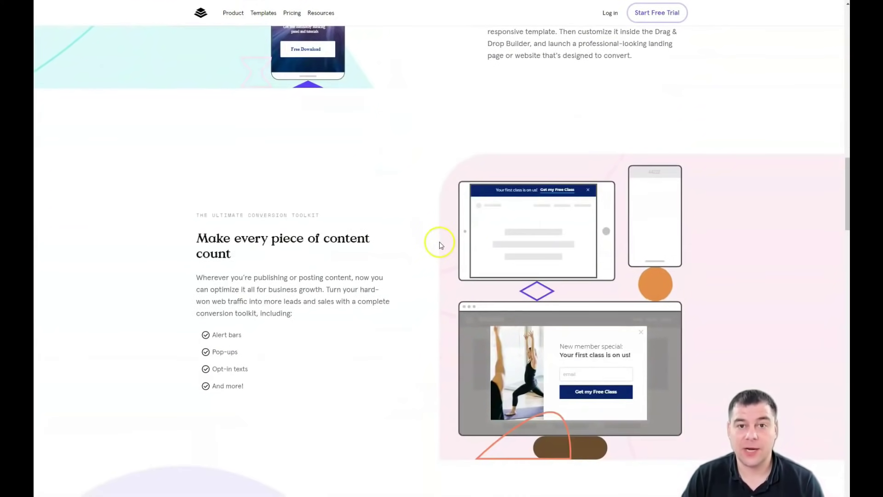
{"action": "scroll", "coordinate": [440, 241], "scroll_direction": "down", "scroll_amount": 6}
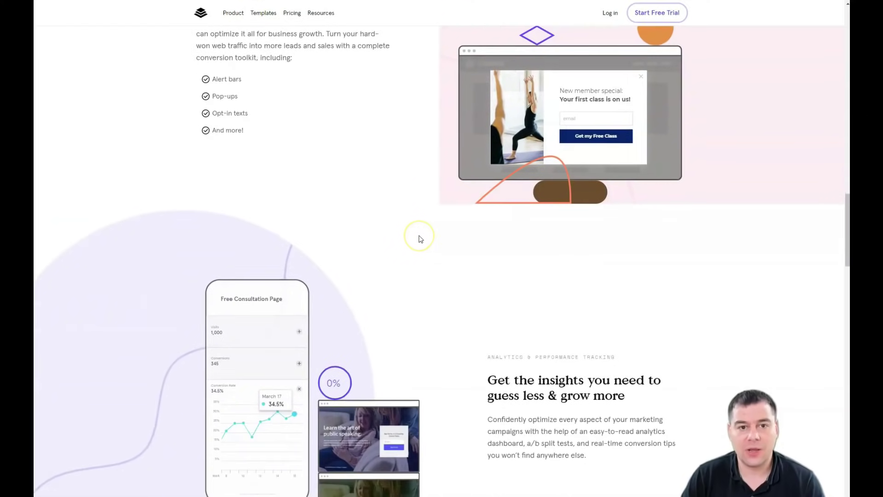
{"action": "scroll", "coordinate": [418, 238], "scroll_direction": "down", "scroll_amount": 4}
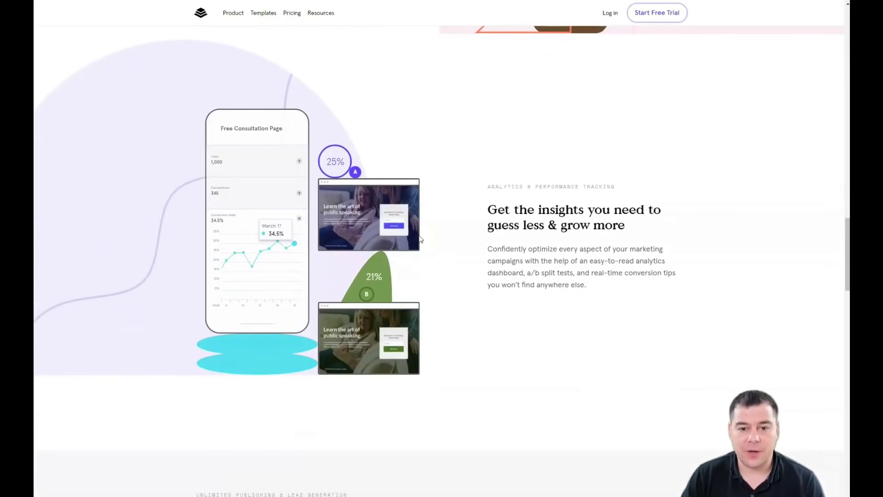
{"action": "scroll", "coordinate": [420, 239], "scroll_direction": "down", "scroll_amount": 6}
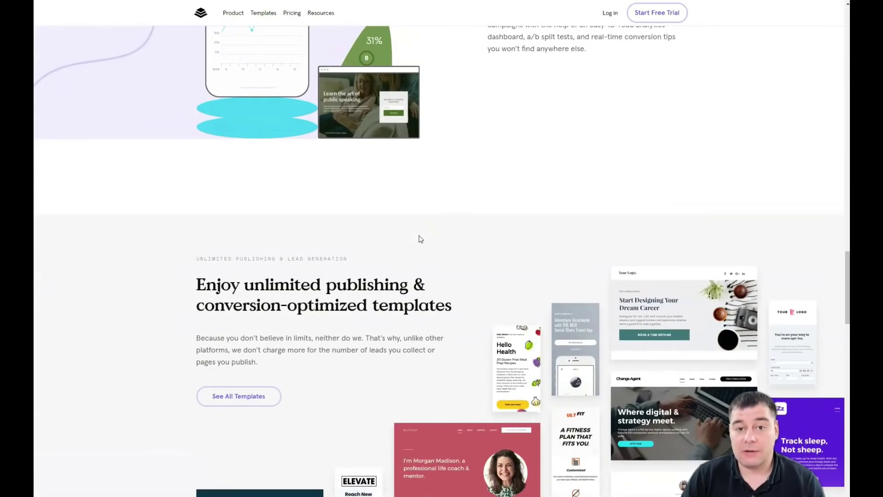
{"action": "scroll", "coordinate": [420, 239], "scroll_direction": "down", "scroll_amount": 9}
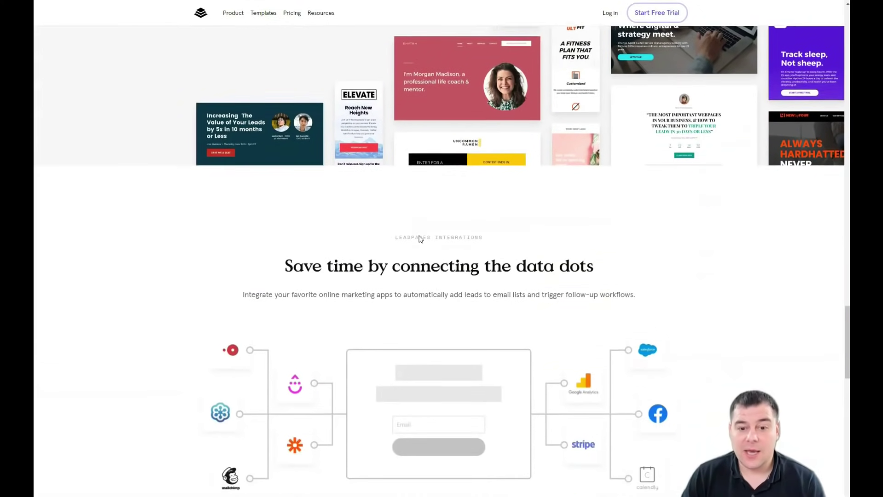
{"action": "scroll", "coordinate": [420, 239], "scroll_direction": "down", "scroll_amount": 5}
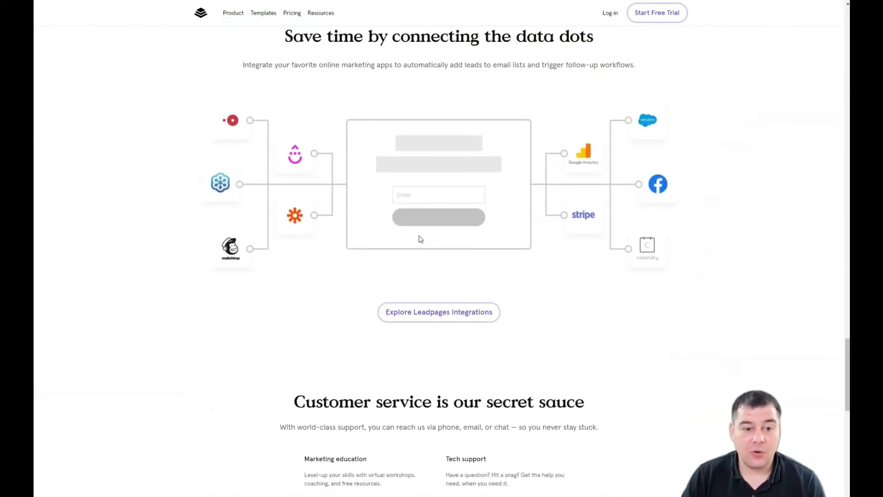
{"action": "scroll", "coordinate": [420, 239], "scroll_direction": "down", "scroll_amount": 7}
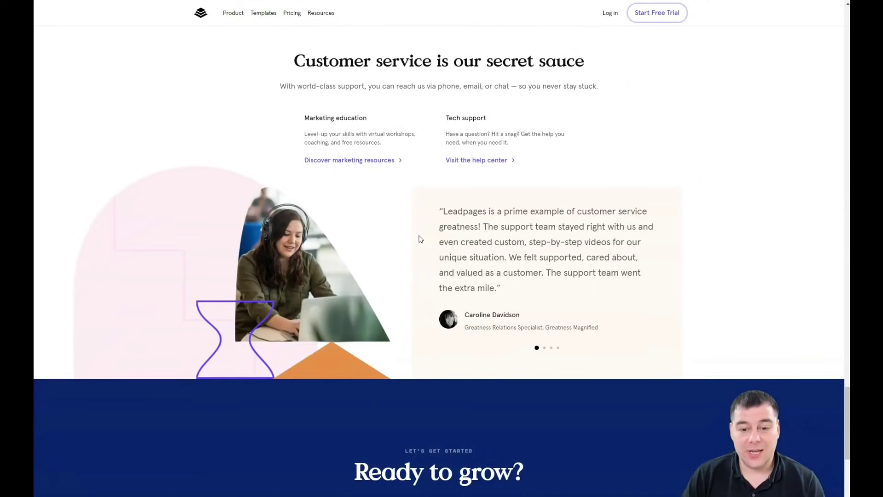
{"action": "scroll", "coordinate": [420, 239], "scroll_direction": "down", "scroll_amount": 7}
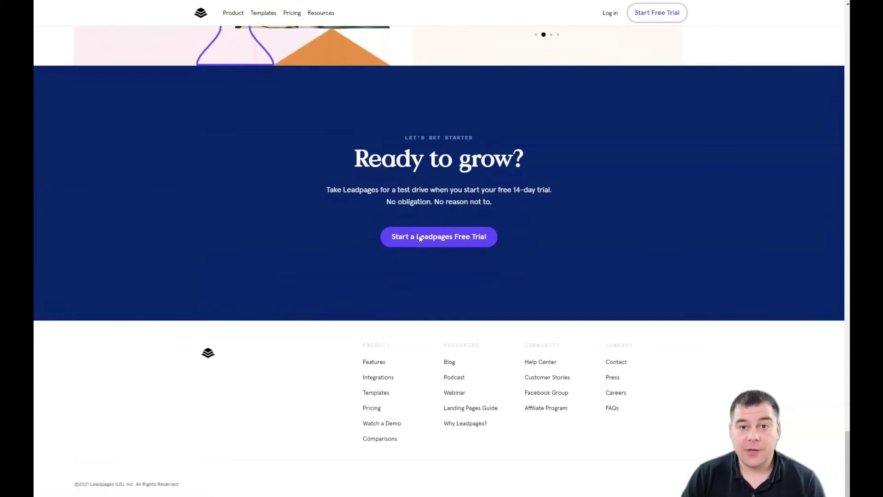
{"action": "scroll", "coordinate": [420, 238], "scroll_direction": "up", "scroll_amount": 9}
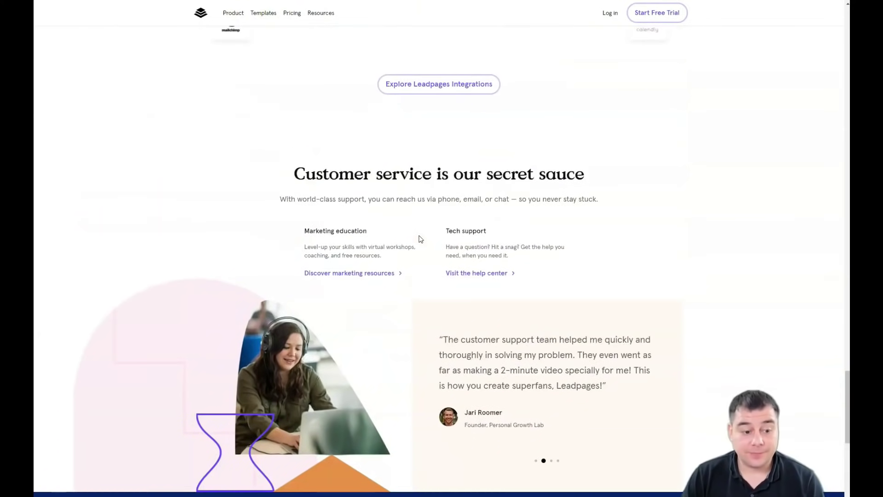
{"action": "scroll", "coordinate": [420, 239], "scroll_direction": "up", "scroll_amount": 5}
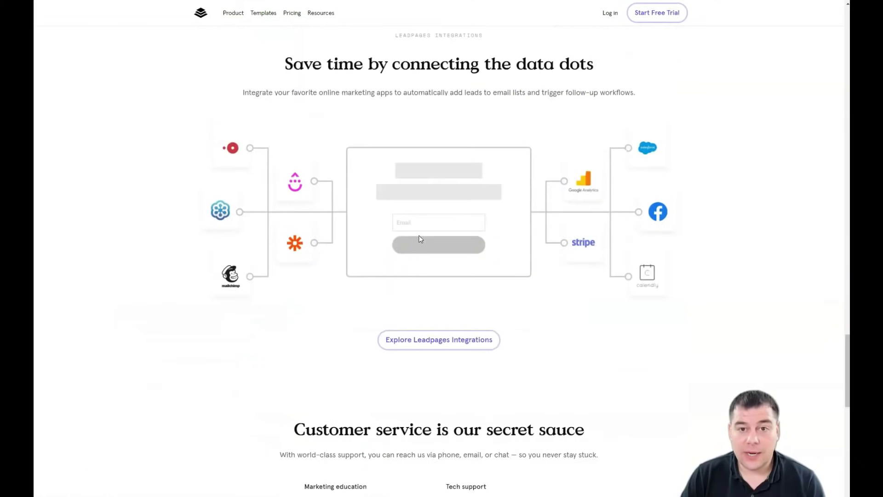
{"action": "scroll", "coordinate": [420, 239], "scroll_direction": "up", "scroll_amount": 6}
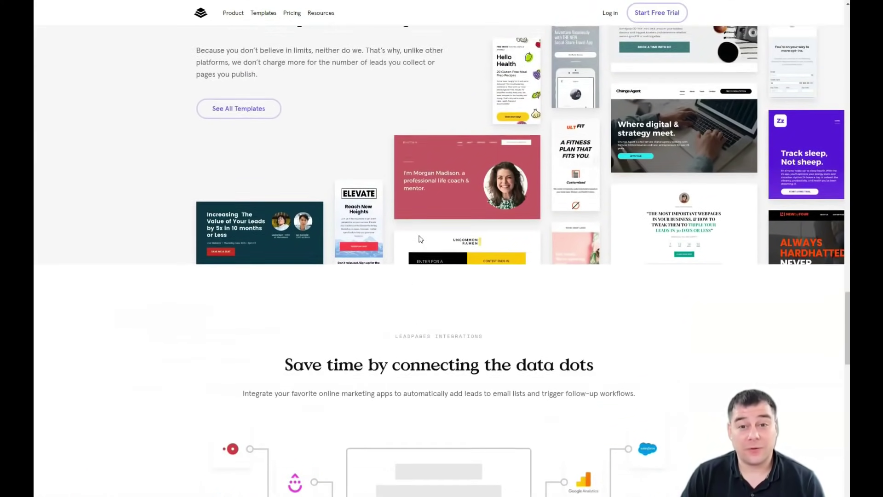
{"action": "scroll", "coordinate": [421, 238], "scroll_direction": "up", "scroll_amount": 5}
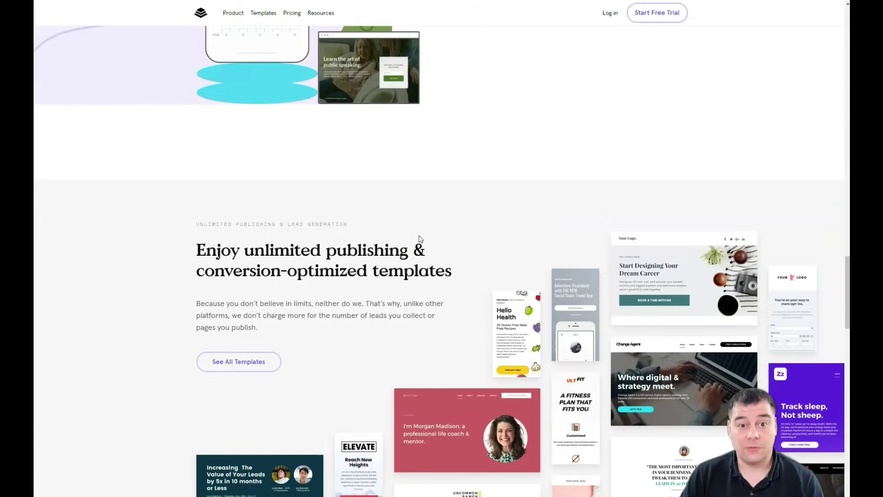
{"action": "scroll", "coordinate": [421, 239], "scroll_direction": "up", "scroll_amount": 3}
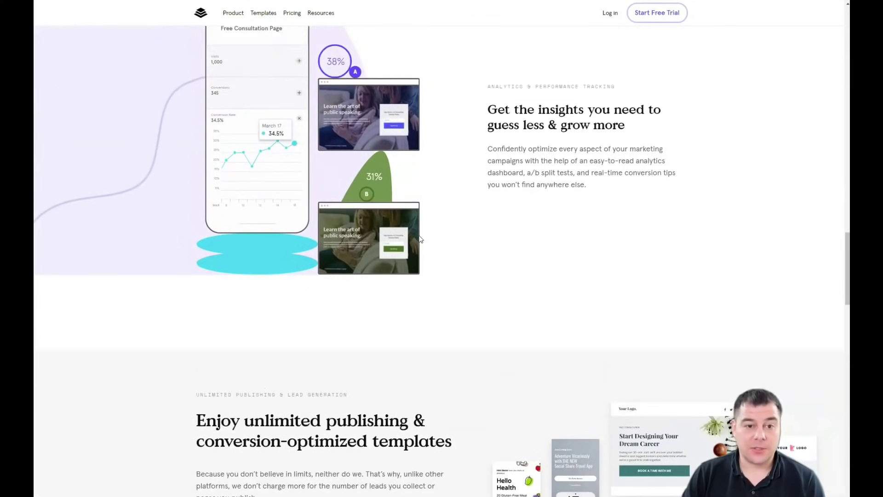
{"action": "scroll", "coordinate": [420, 239], "scroll_direction": "up", "scroll_amount": 3}
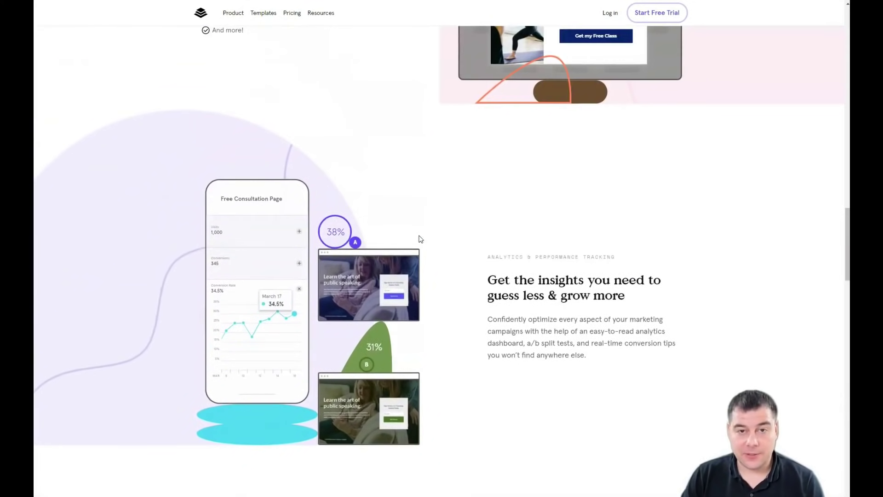
{"action": "scroll", "coordinate": [420, 239], "scroll_direction": "up", "scroll_amount": 3}
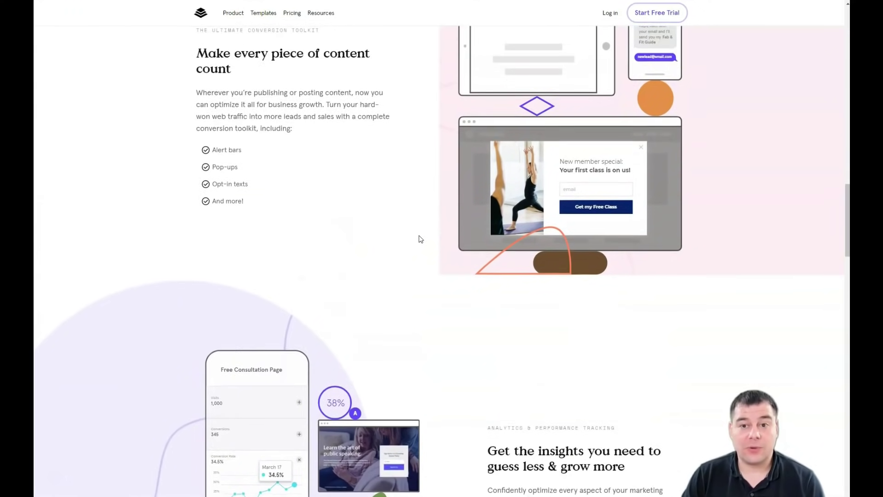
{"action": "scroll", "coordinate": [420, 239], "scroll_direction": "up", "scroll_amount": 5}
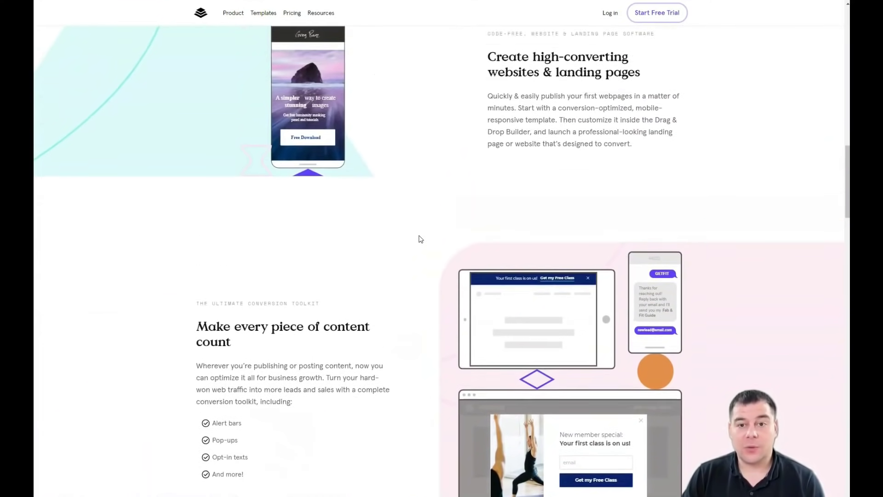
{"action": "scroll", "coordinate": [420, 239], "scroll_direction": "up", "scroll_amount": 4}
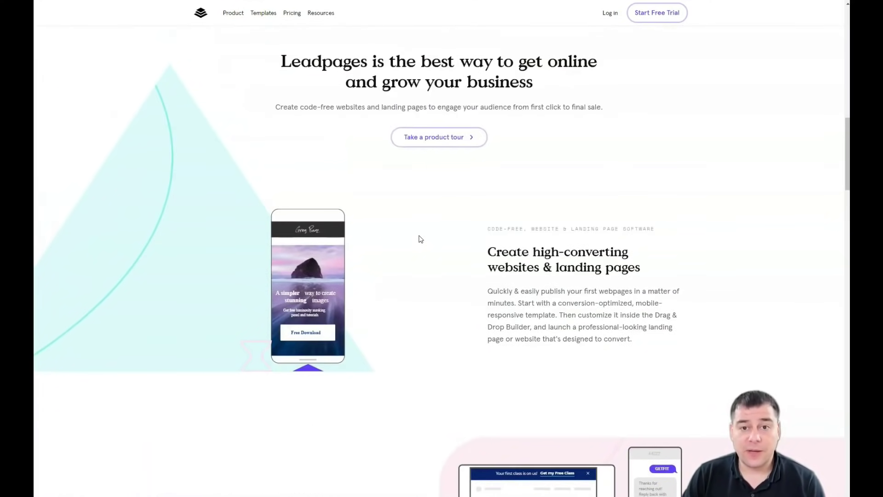
{"action": "scroll", "coordinate": [420, 239], "scroll_direction": "up", "scroll_amount": 5}
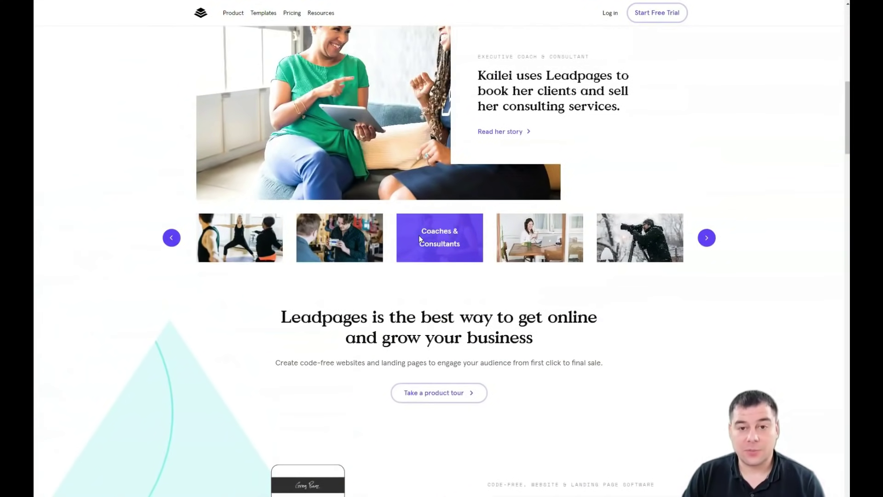
{"action": "scroll", "coordinate": [419, 236], "scroll_direction": "up", "scroll_amount": 2}
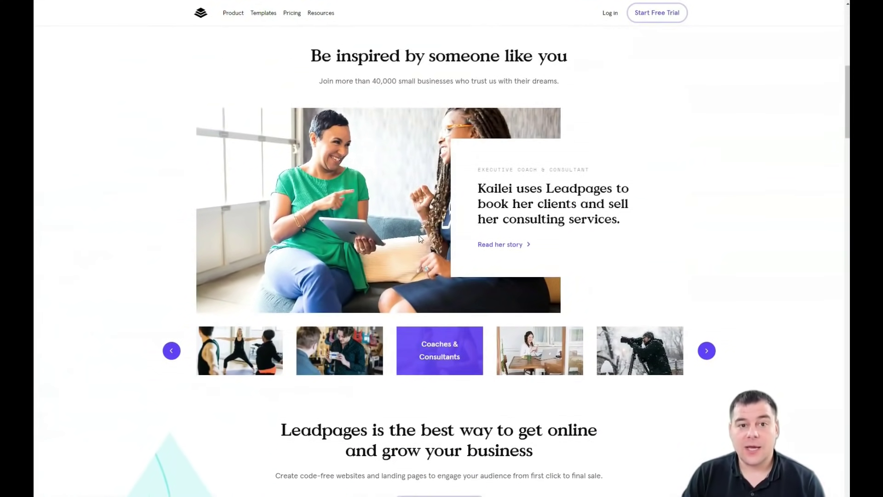
{"action": "scroll", "coordinate": [420, 241], "scroll_direction": "up", "scroll_amount": 1}
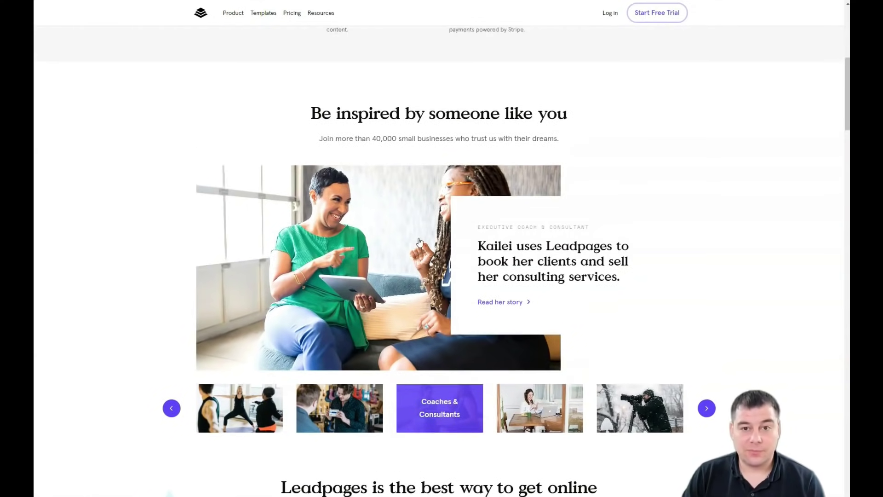
{"action": "scroll", "coordinate": [420, 241], "scroll_direction": "up", "scroll_amount": 3}
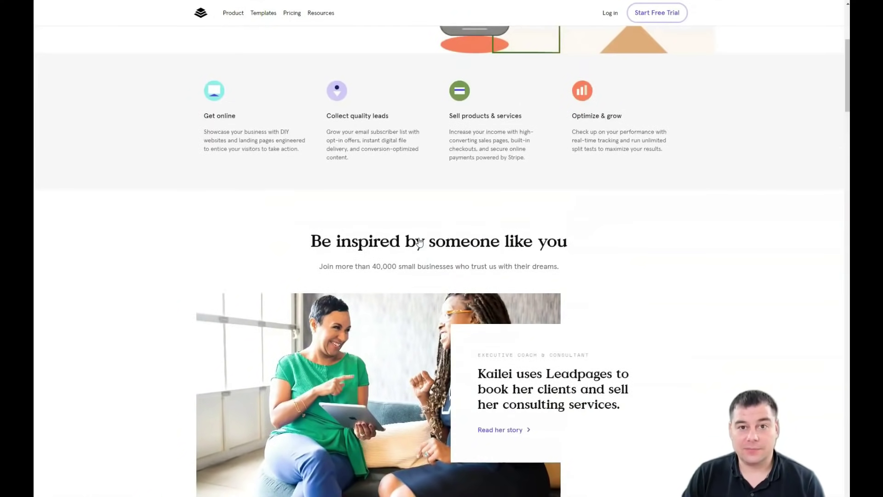
{"action": "scroll", "coordinate": [420, 241], "scroll_direction": "up", "scroll_amount": 2}
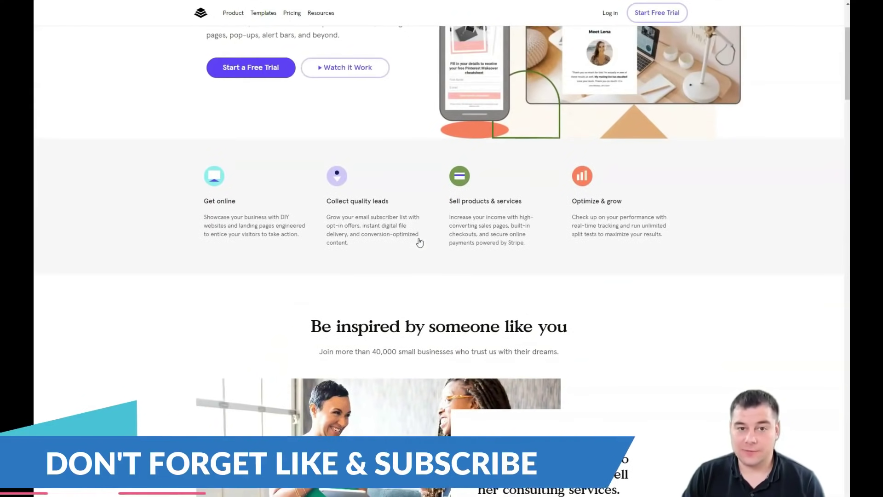
{"action": "scroll", "coordinate": [417, 242], "scroll_direction": "up", "scroll_amount": 1}
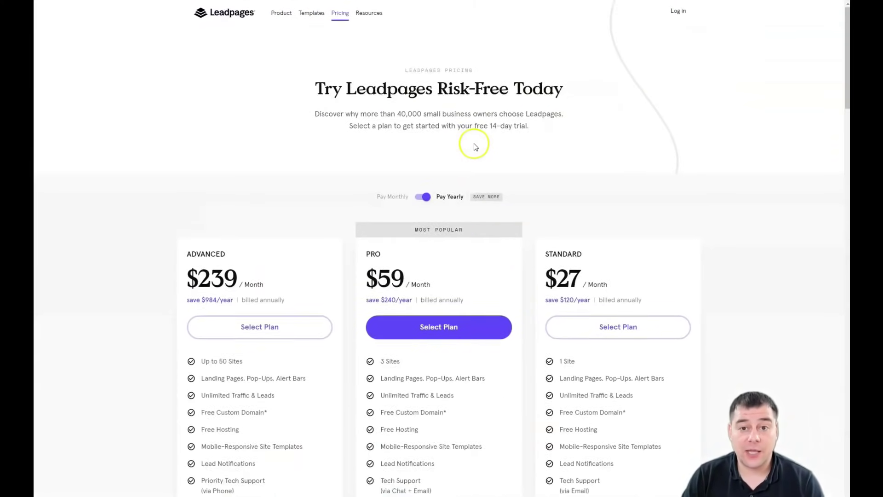
{"action": "scroll", "coordinate": [478, 145], "scroll_direction": "down", "scroll_amount": 2}
{"action": "scroll", "coordinate": [601, 149], "scroll_direction": "down", "scroll_amount": 1}
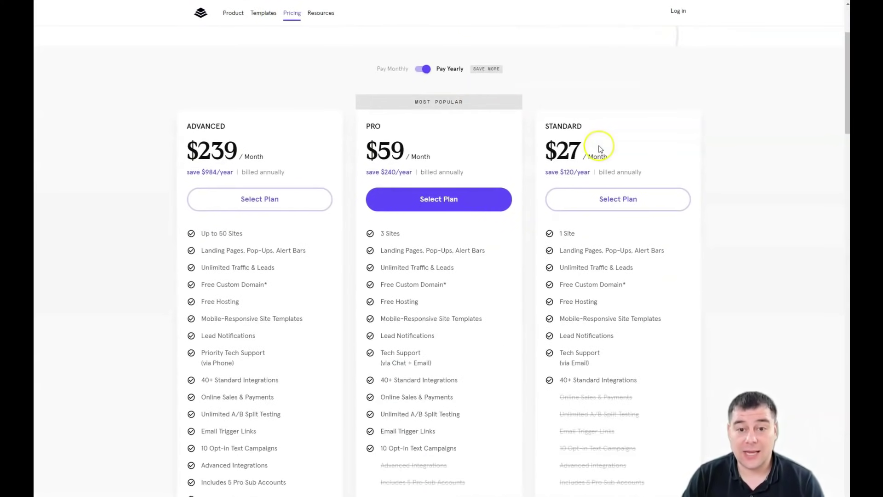
{"action": "scroll", "coordinate": [600, 146], "scroll_direction": "up", "scroll_amount": 1}
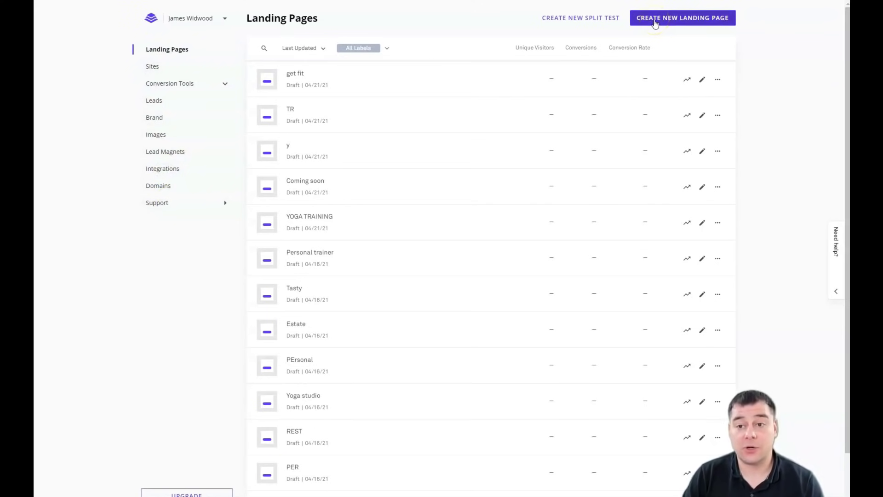
Begin a new landing page and browse the page type, industry, style and colour template filters
{"action": "left_click", "coordinate": [656, 22]}
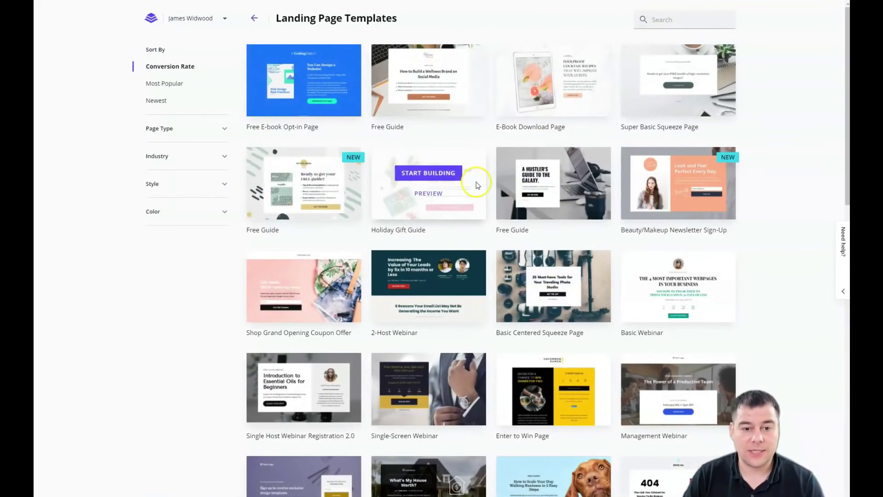
{"action": "scroll", "coordinate": [477, 183], "scroll_direction": "down", "scroll_amount": 2}
{"action": "scroll", "coordinate": [203, 83], "scroll_direction": "up", "scroll_amount": 2}
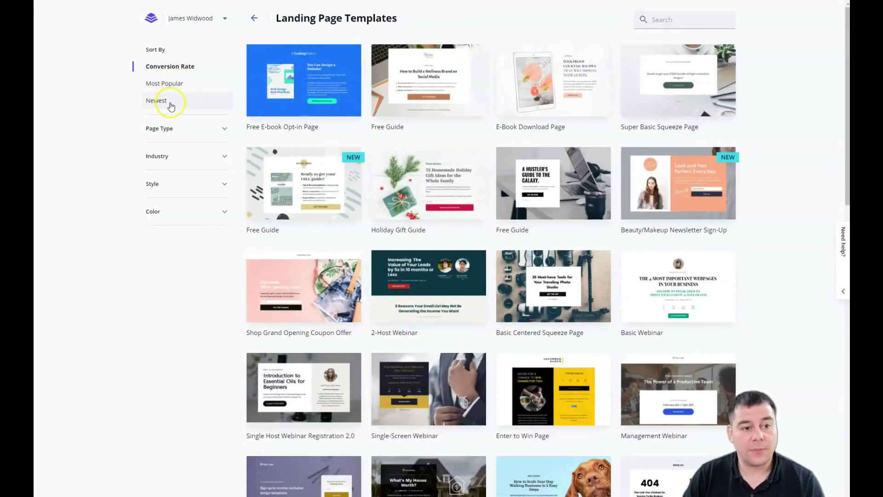
{"action": "left_click", "coordinate": [224, 132]}
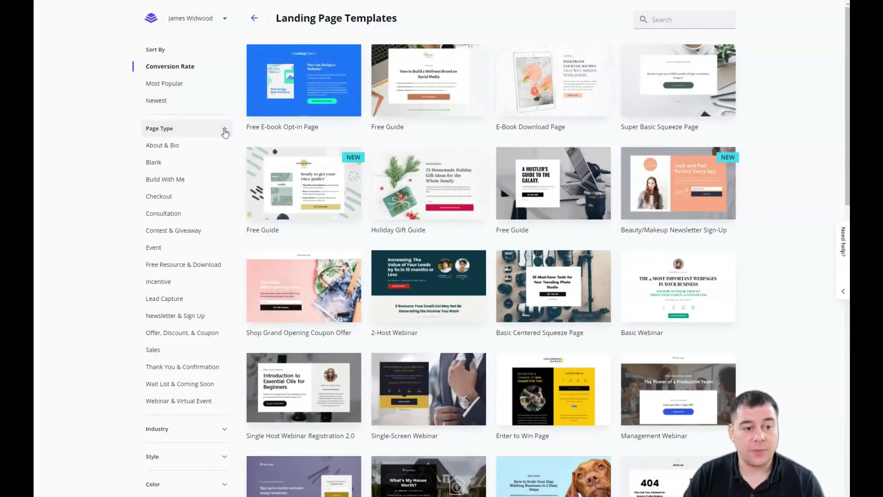
{"action": "left_click", "coordinate": [224, 129]}
{"action": "left_click", "coordinate": [223, 156]}
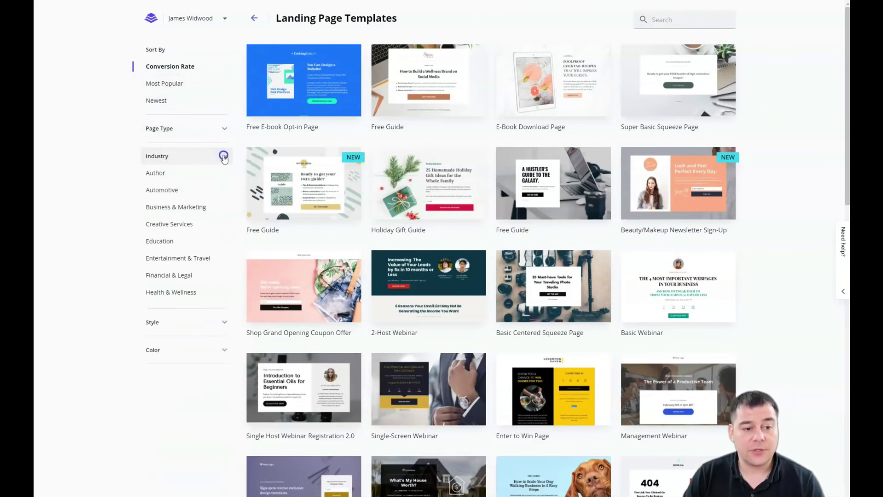
{"action": "left_click", "coordinate": [223, 156]}
{"action": "left_click", "coordinate": [221, 185]}
{"action": "left_click", "coordinate": [220, 187]}
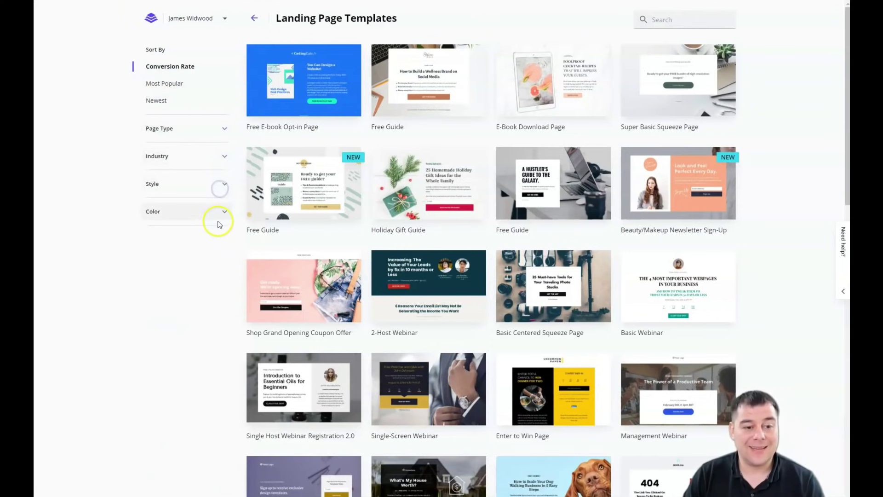
{"action": "left_click", "coordinate": [222, 214]}
{"action": "left_click", "coordinate": [224, 211]}
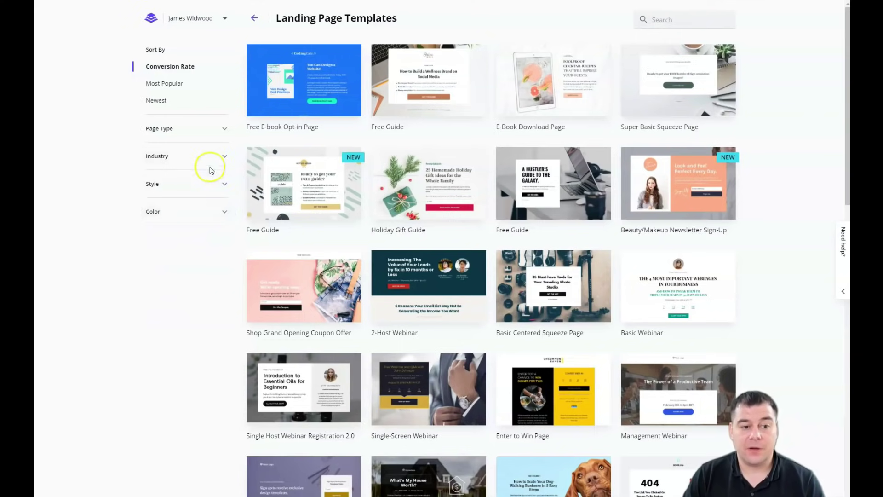
Start building from the Home Value Opt-in Page template, naming the page 'how much'
{"action": "scroll", "coordinate": [467, 163], "scroll_direction": "down", "scroll_amount": 1}
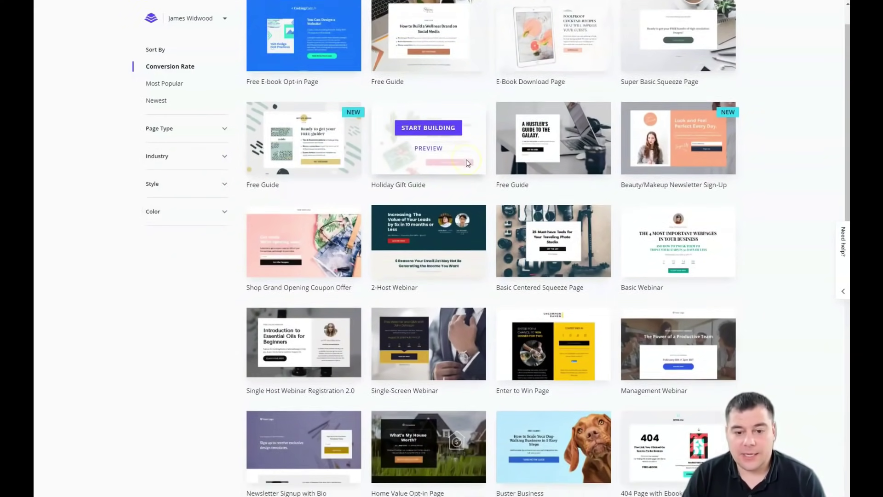
{"action": "scroll", "coordinate": [468, 163], "scroll_direction": "down", "scroll_amount": 5}
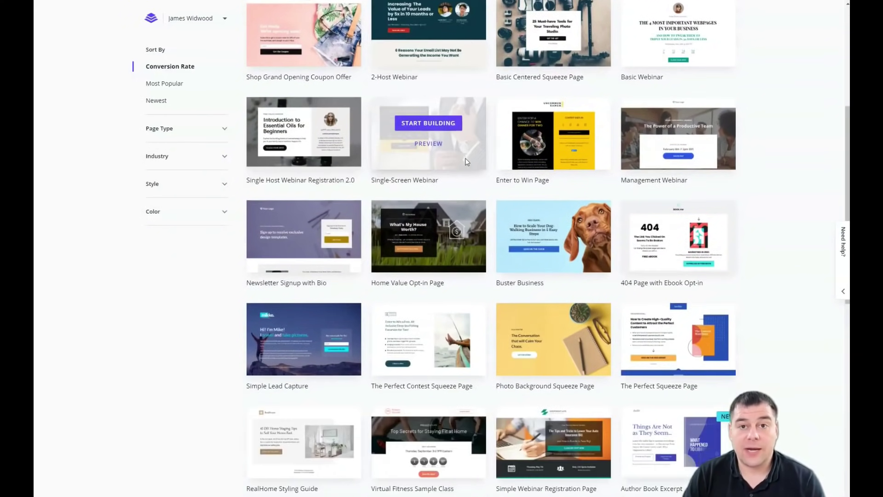
{"action": "scroll", "coordinate": [466, 162], "scroll_direction": "down", "scroll_amount": 1}
{"action": "left_click", "coordinate": [437, 184]}
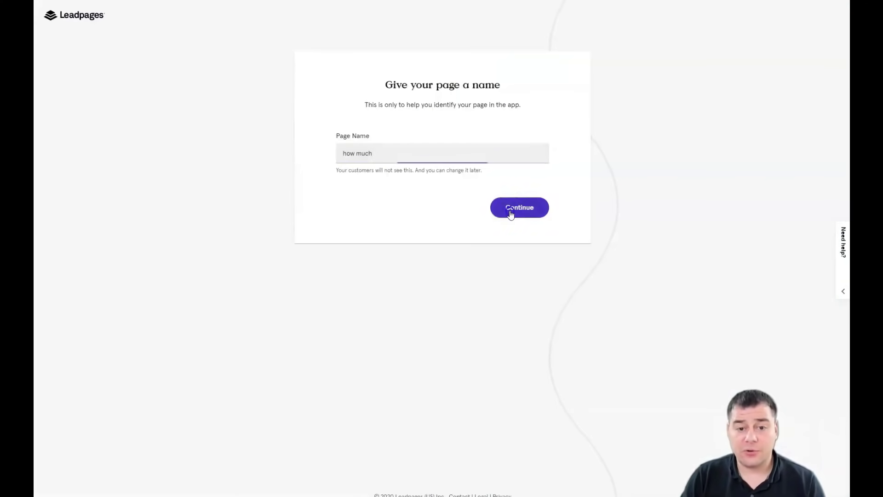
Create the 'how much' page and open it in the editor
{"action": "left_click", "coordinate": [511, 212]}
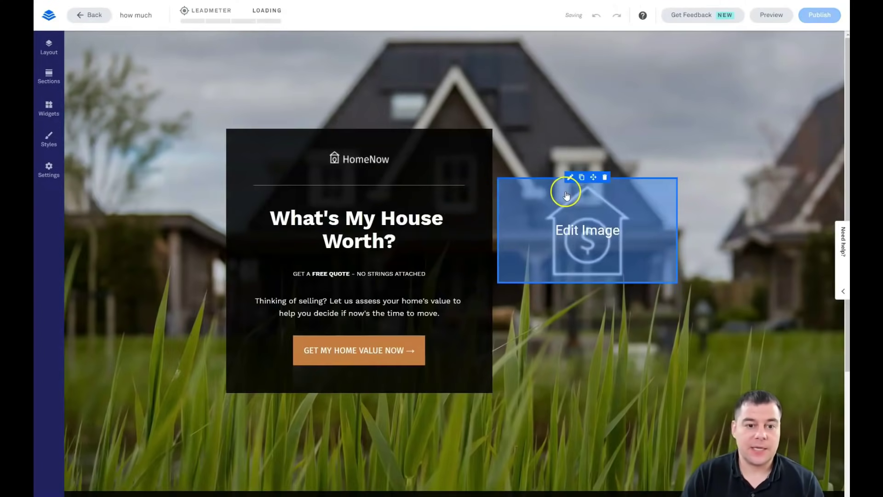
{"action": "scroll", "coordinate": [350, 191], "scroll_direction": "up", "scroll_amount": 2}
{"action": "scroll", "coordinate": [493, 203], "scroll_direction": "down", "scroll_amount": 4}
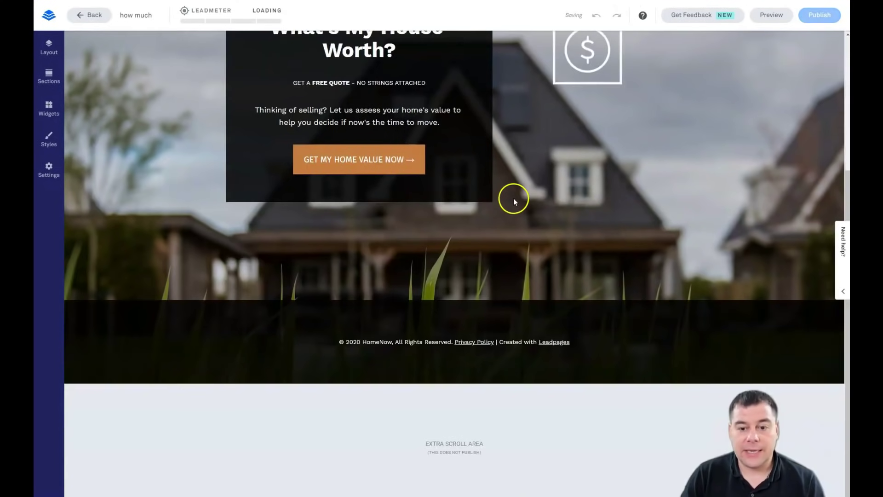
{"action": "scroll", "coordinate": [547, 198], "scroll_direction": "up", "scroll_amount": 3}
{"action": "scroll", "coordinate": [551, 198], "scroll_direction": "up", "scroll_amount": 1}
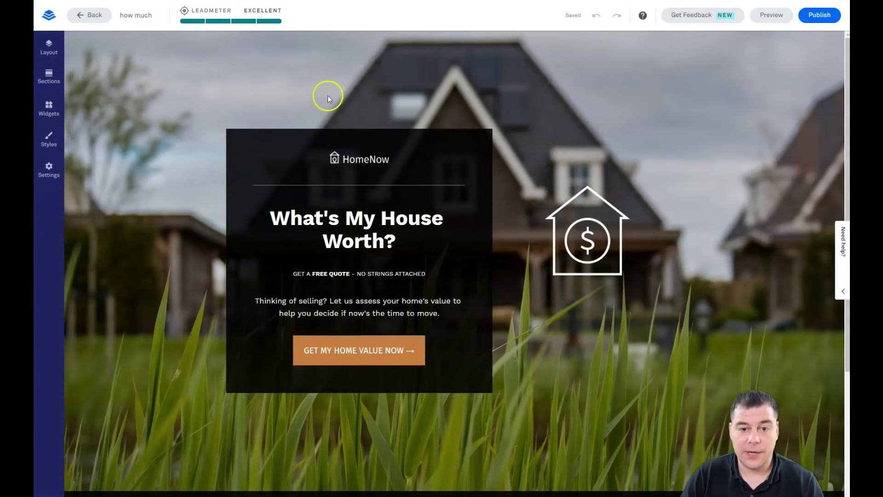
{"action": "scroll", "coordinate": [484, 208], "scroll_direction": "down", "scroll_amount": 4}
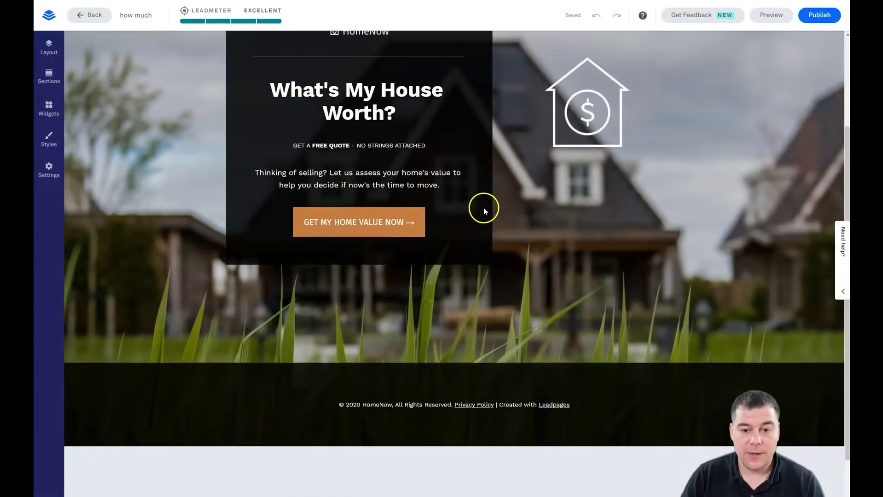
{"action": "scroll", "coordinate": [501, 202], "scroll_direction": "up", "scroll_amount": 3}
{"action": "scroll", "coordinate": [501, 199], "scroll_direction": "up", "scroll_amount": 1}
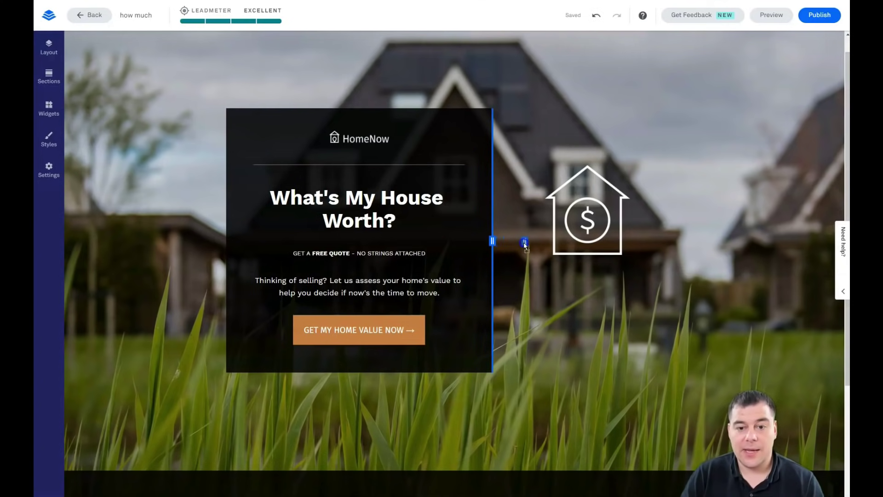
Delete the house-and-dollar image and widen the dark hero card across the page
{"action": "left_click_drag", "start_coordinate": [525, 243], "coordinate": [580, 240]}
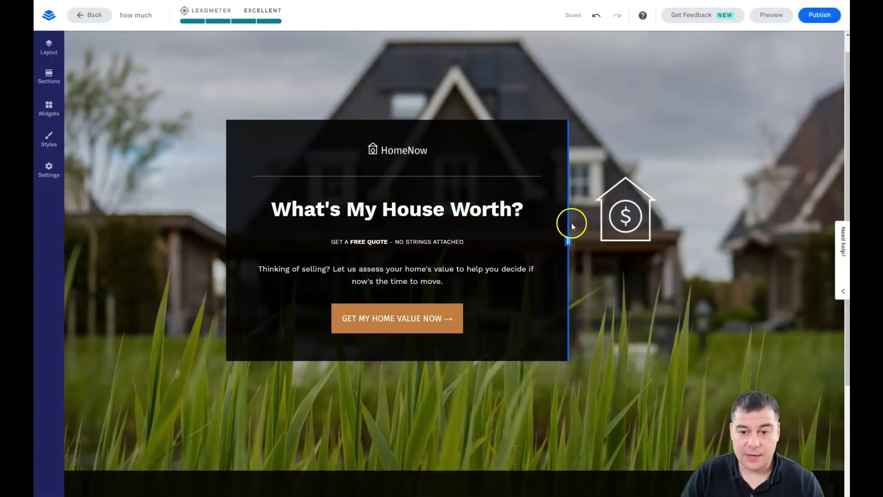
{"action": "left_click_drag", "start_coordinate": [568, 241], "coordinate": [530, 241]}
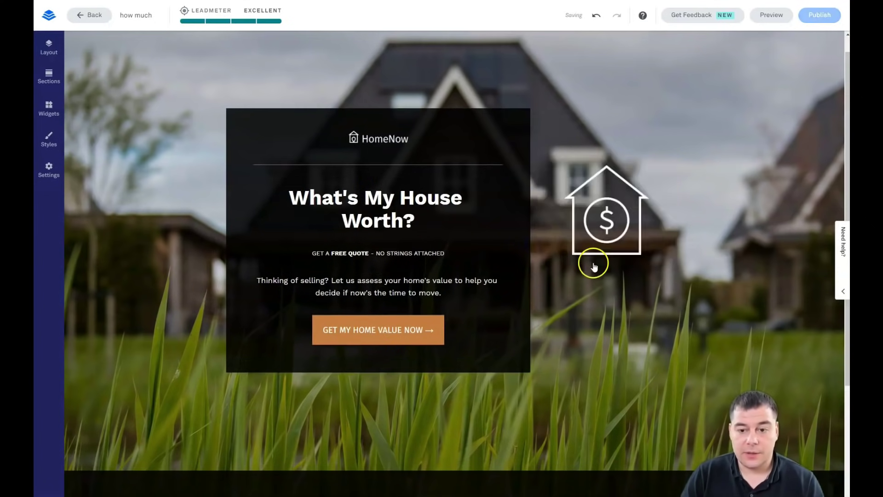
{"action": "left_click", "coordinate": [624, 158]}
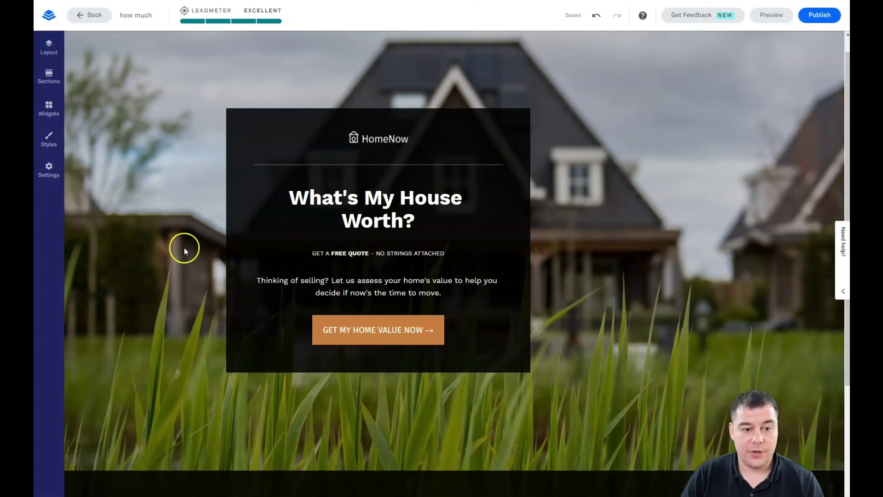
{"action": "left_click_drag", "start_coordinate": [530, 241], "coordinate": [687, 247]}
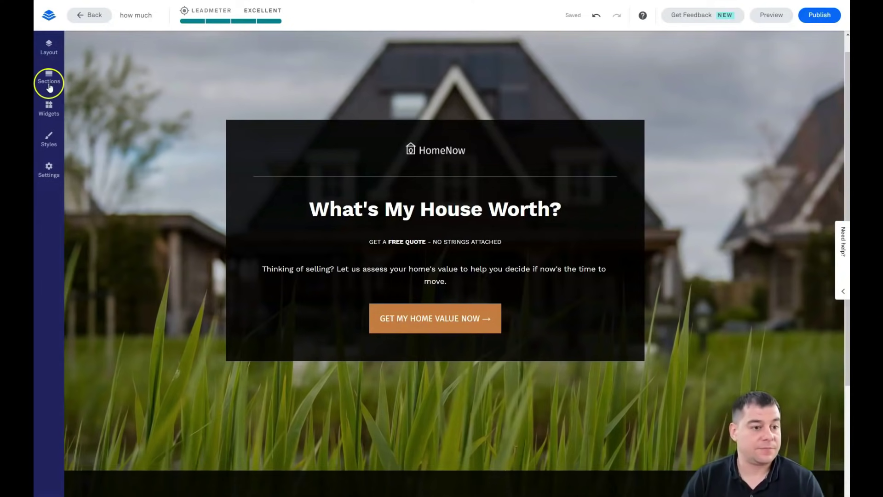
Add a Meet Lynn About section and an FAQs section to the page
{"action": "left_click", "coordinate": [54, 55]}
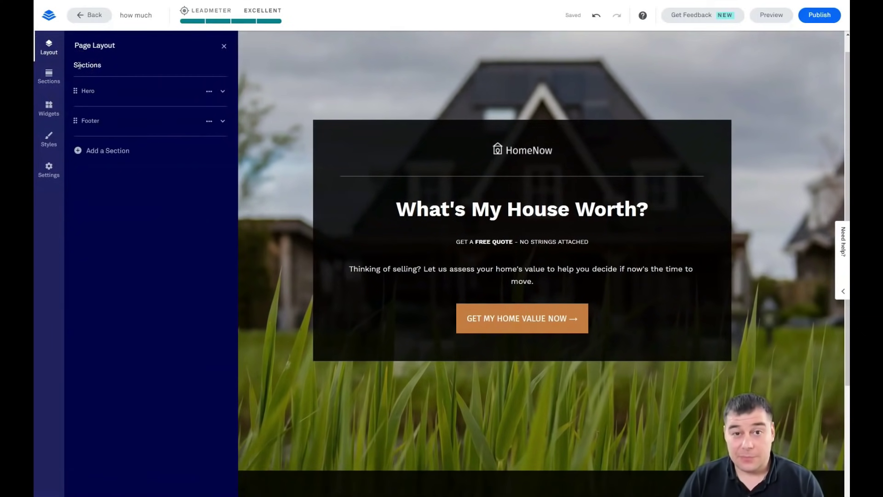
{"action": "left_click", "coordinate": [81, 149]}
{"action": "left_click", "coordinate": [114, 101]}
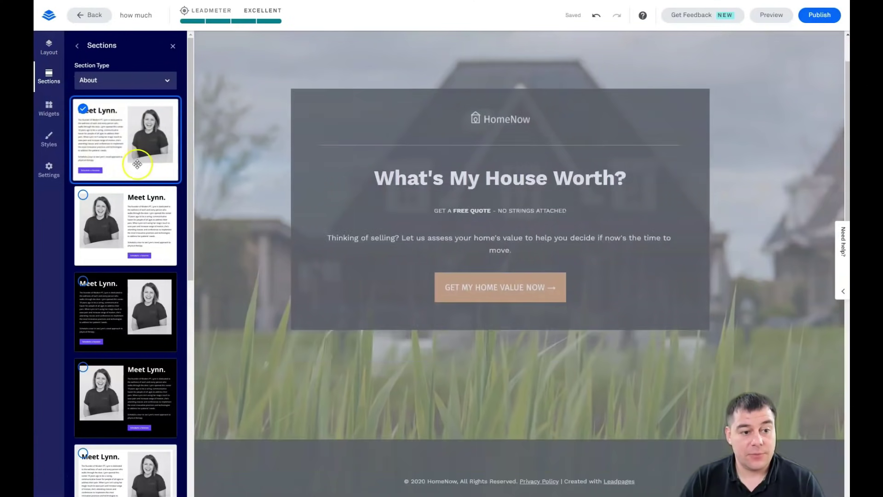
{"action": "left_click", "coordinate": [165, 86]}
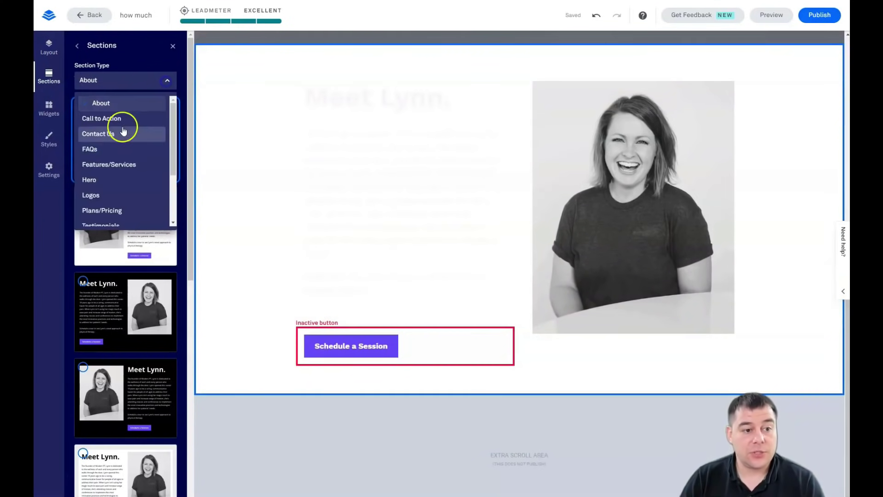
{"action": "left_click", "coordinate": [105, 151]}
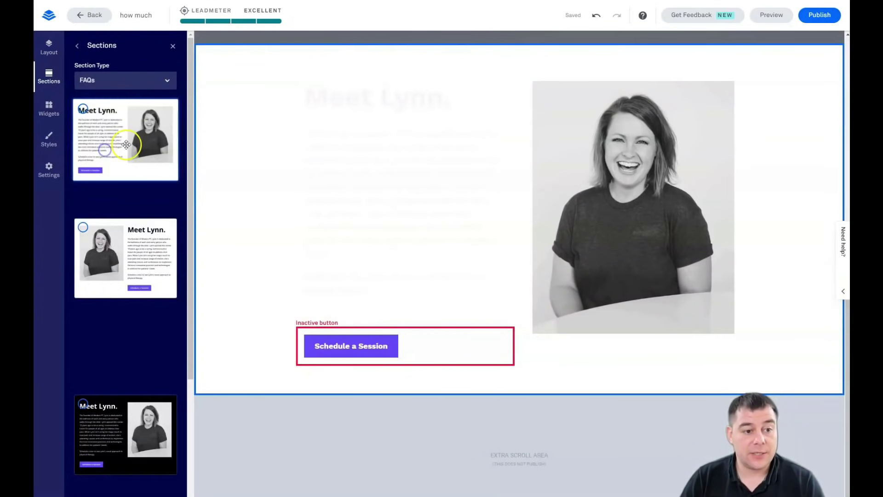
{"action": "left_click_drag", "start_coordinate": [112, 156], "coordinate": [525, 58]}
Add a black Logos strip above the FAQs and a two-quote Testimonials section below it
{"action": "left_click", "coordinate": [166, 82]}
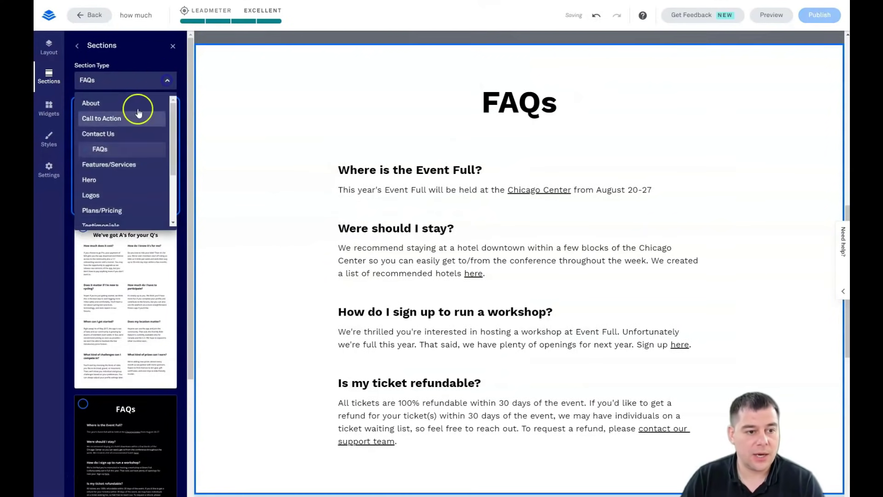
{"action": "scroll", "coordinate": [119, 129], "scroll_direction": "down", "scroll_amount": 3}
{"action": "left_click", "coordinate": [119, 151]}
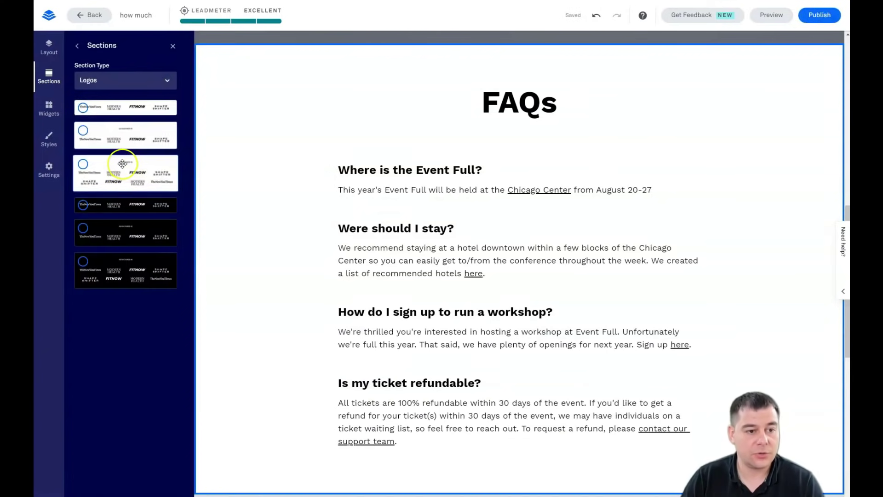
{"action": "left_click_drag", "start_coordinate": [105, 205], "coordinate": [499, 58]}
{"action": "left_click", "coordinate": [168, 81]}
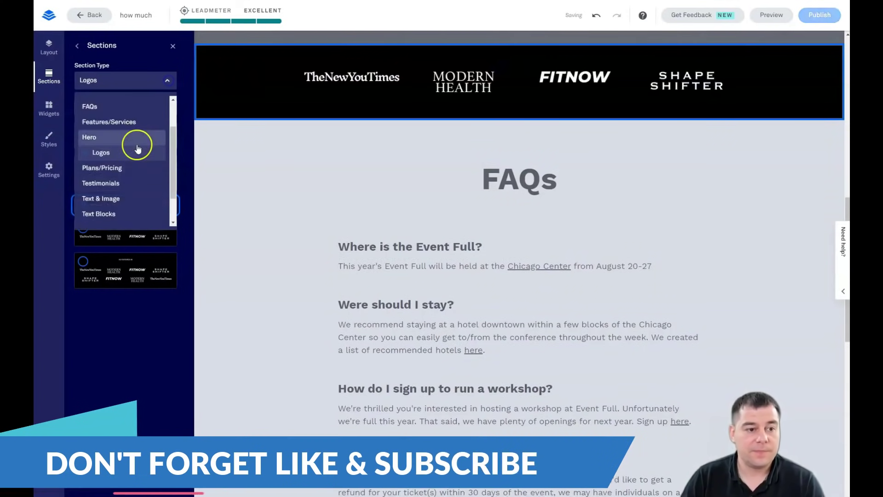
{"action": "left_click", "coordinate": [110, 199]}
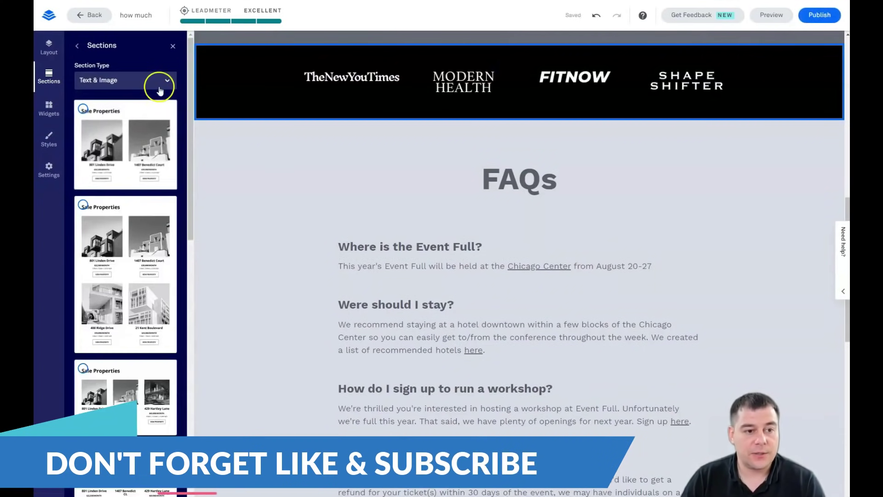
{"action": "left_click", "coordinate": [154, 83]}
{"action": "left_click", "coordinate": [106, 180]}
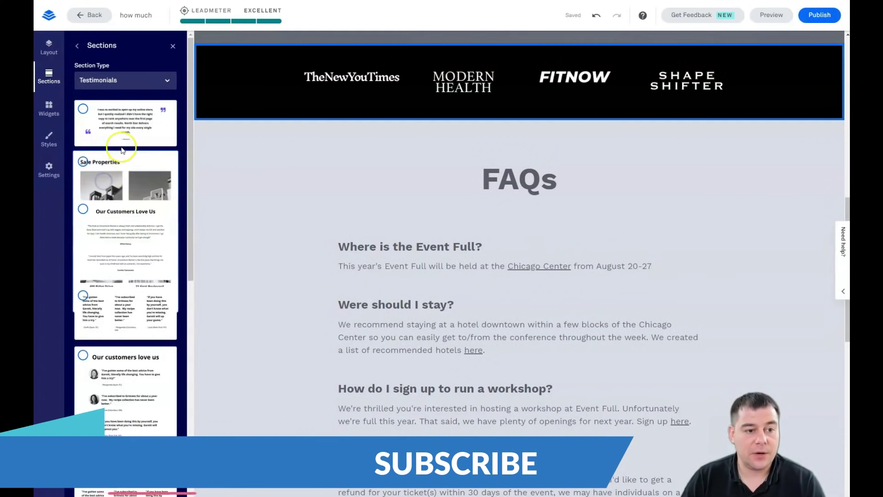
{"action": "left_click_drag", "start_coordinate": [107, 181], "coordinate": [463, 178]}
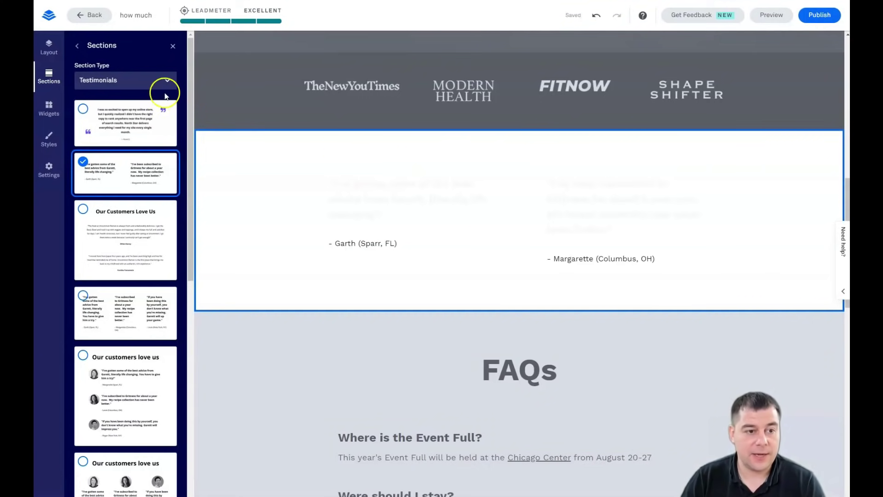
Place a two-column Blank section above the logos and close the Sections panel
{"action": "left_click", "coordinate": [167, 83]}
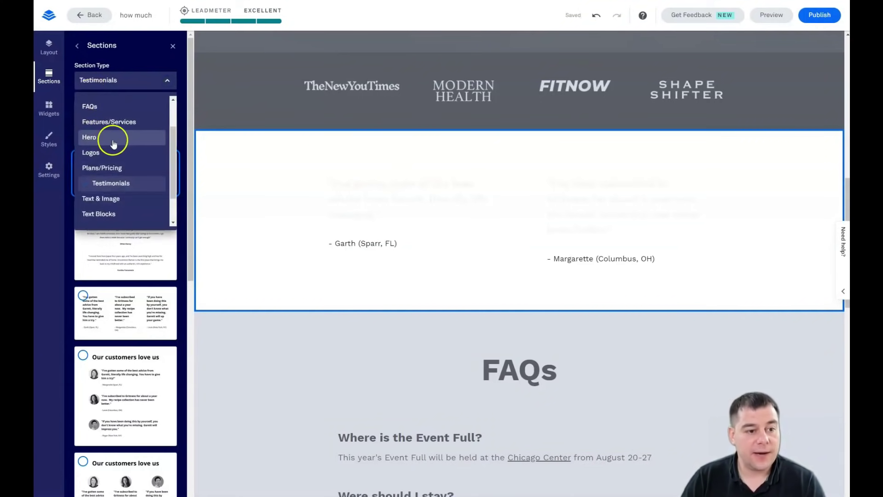
{"action": "scroll", "coordinate": [113, 144], "scroll_direction": "down", "scroll_amount": 1}
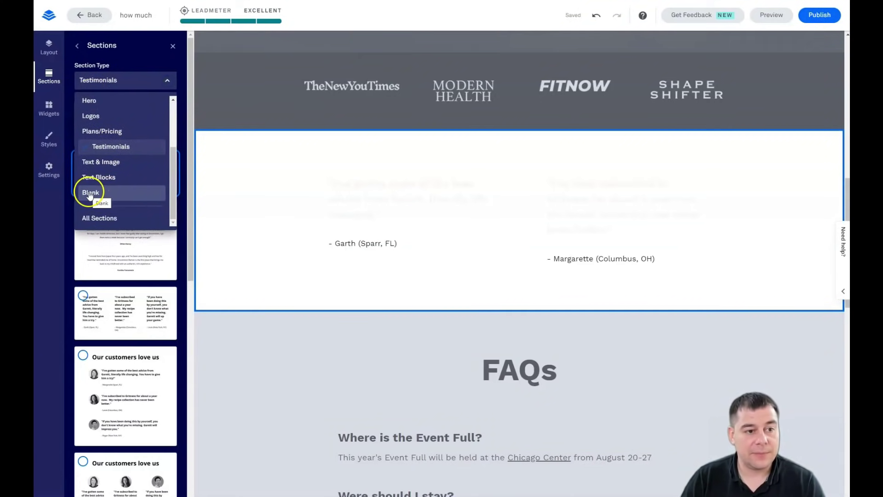
{"action": "left_click", "coordinate": [92, 193]}
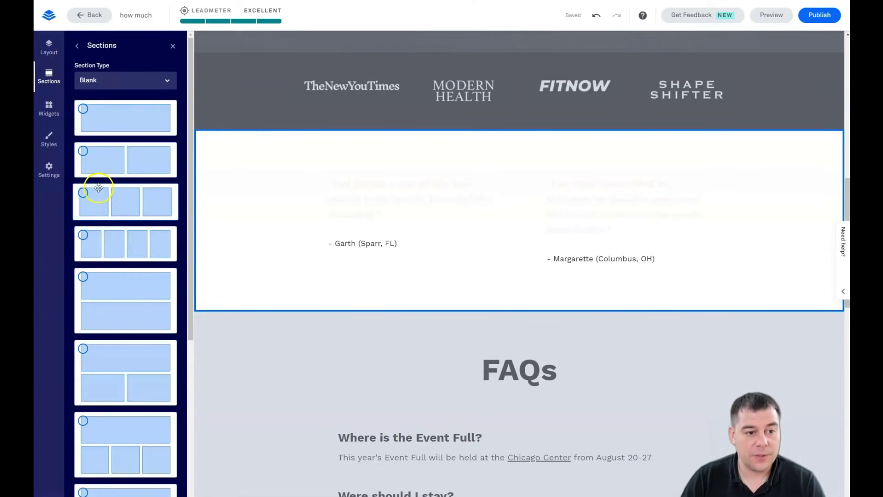
{"action": "left_click_drag", "start_coordinate": [107, 157], "coordinate": [509, 68]}
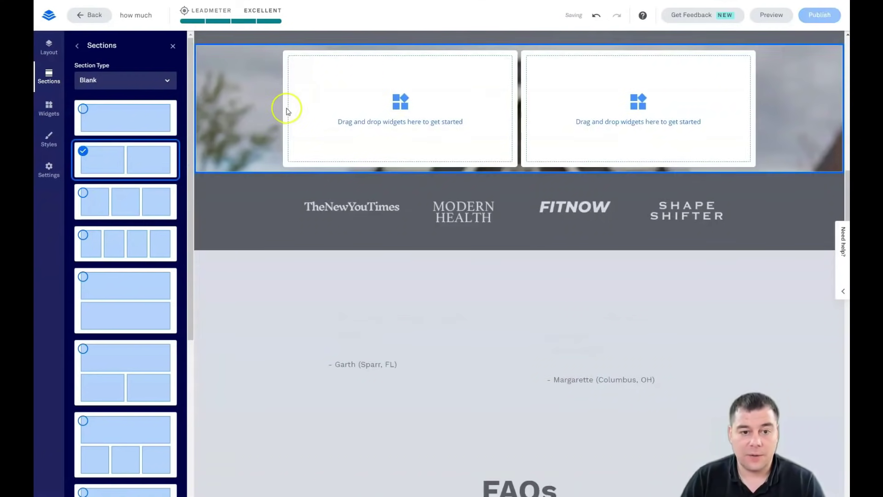
{"action": "left_click", "coordinate": [173, 47]}
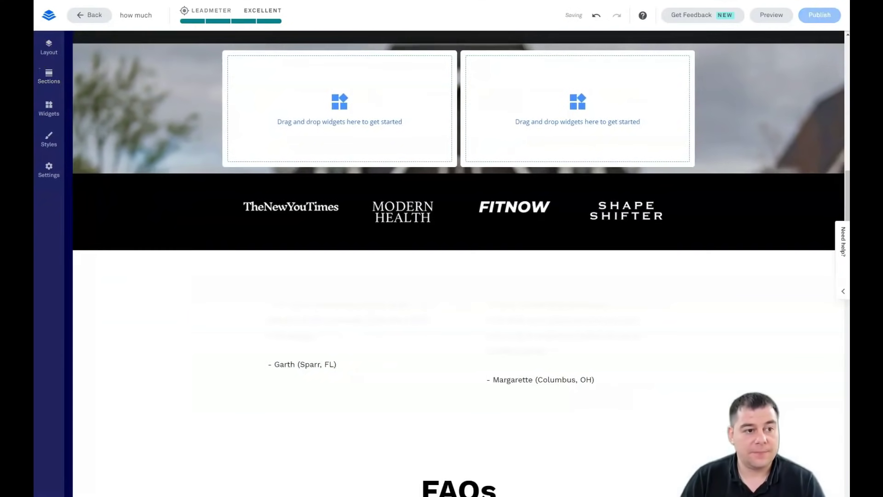
Delete the About 1 section and move the Footer to the bottom of the page
{"action": "left_click", "coordinate": [50, 49]}
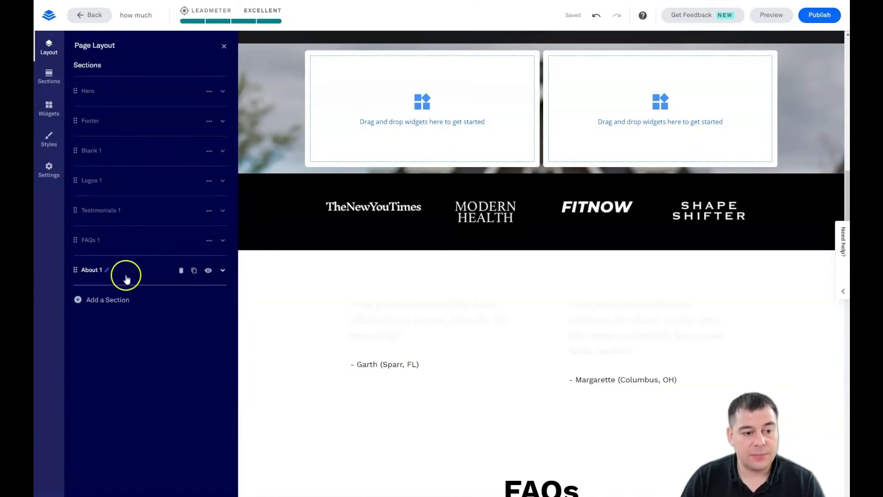
{"action": "left_click", "coordinate": [181, 272]}
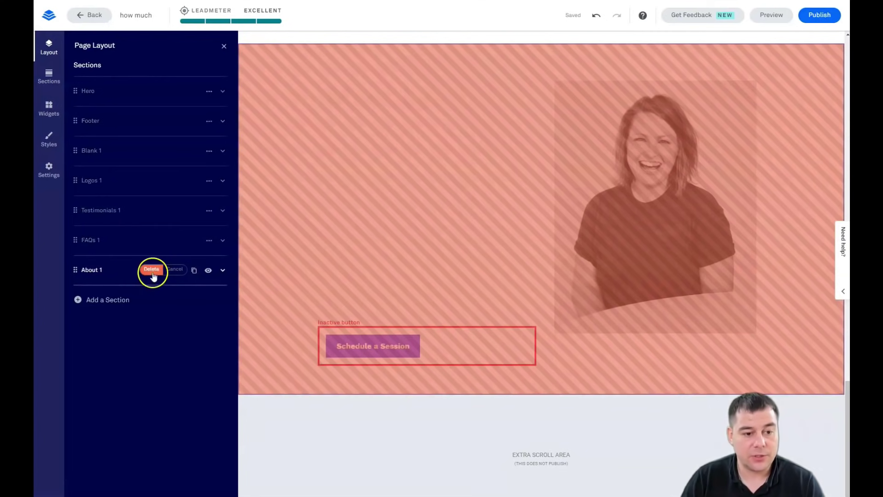
{"action": "left_click", "coordinate": [151, 271]}
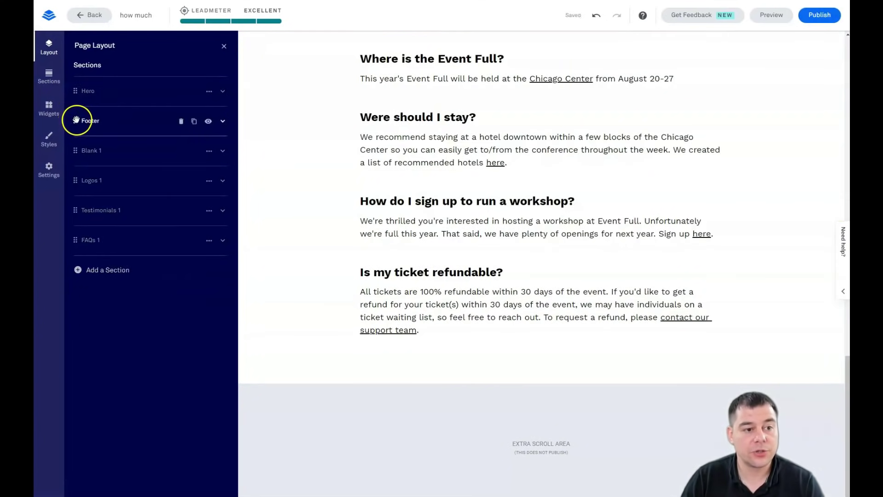
{"action": "left_click_drag", "start_coordinate": [76, 121], "coordinate": [77, 248]}
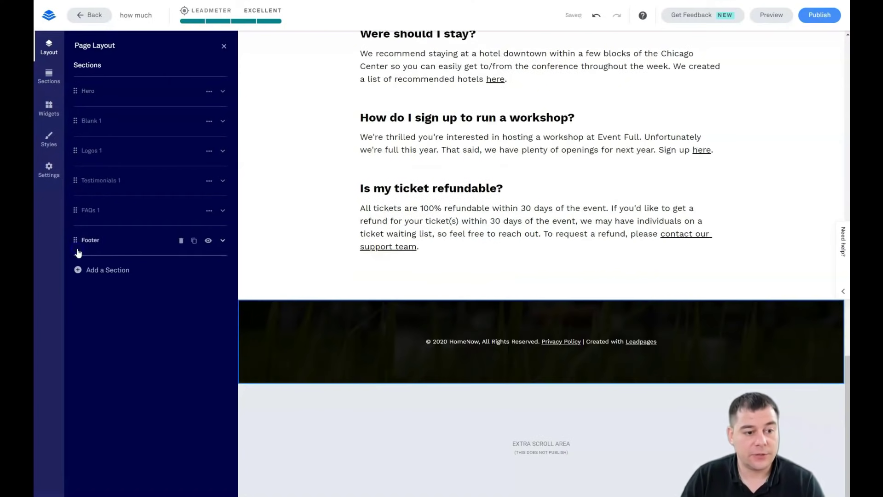
{"action": "left_click", "coordinate": [118, 205]}
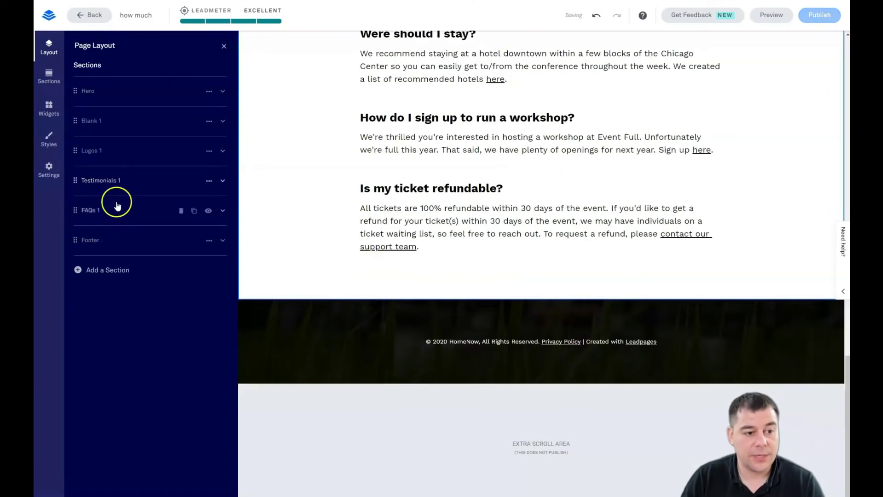
Delete the FAQs 1, Testimonials 1 and Logos 1 sections
{"action": "left_click", "coordinate": [180, 211]}
{"action": "left_click", "coordinate": [153, 210]}
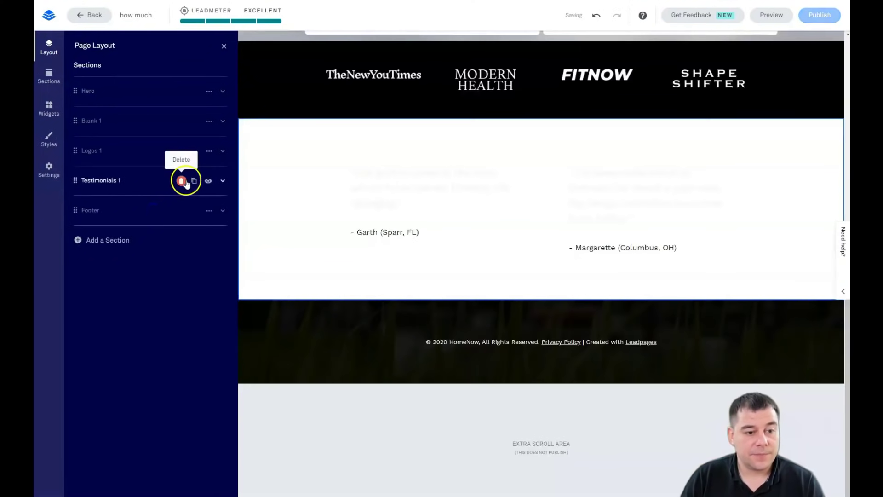
{"action": "left_click", "coordinate": [182, 180]}
{"action": "left_click", "coordinate": [148, 181]}
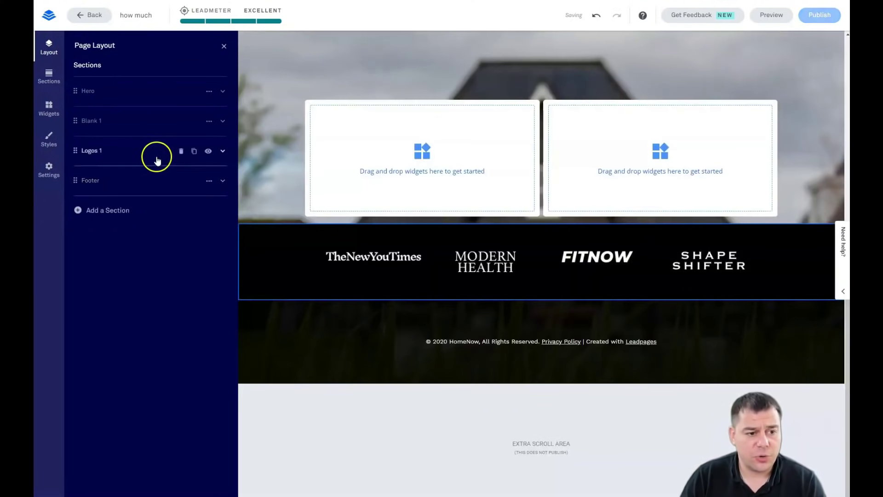
{"action": "left_click", "coordinate": [182, 151]}
{"action": "left_click", "coordinate": [154, 150]}
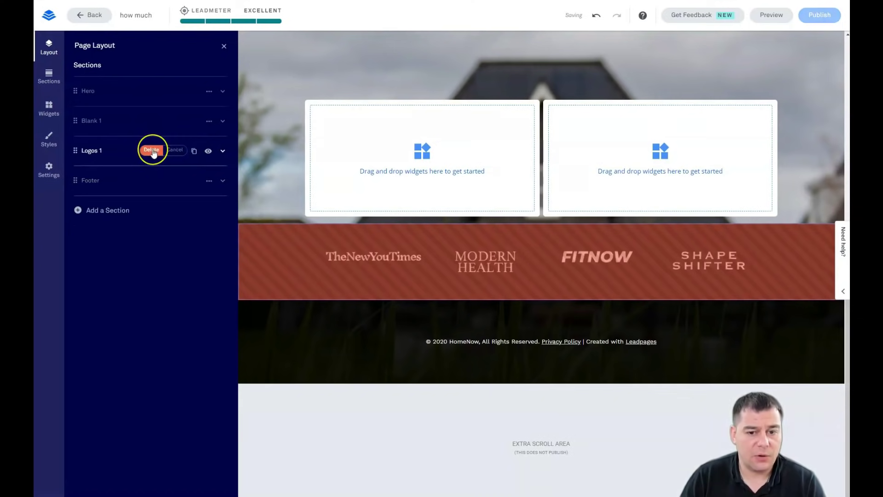
{"action": "left_click", "coordinate": [151, 150]}
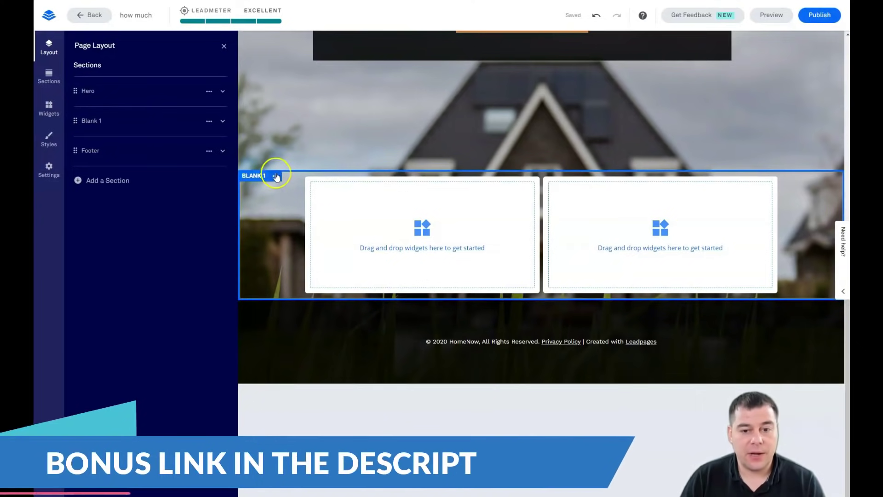
{"action": "scroll", "coordinate": [290, 178], "scroll_direction": "up", "scroll_amount": 5}
{"action": "scroll", "coordinate": [289, 176], "scroll_direction": "up", "scroll_amount": 2}
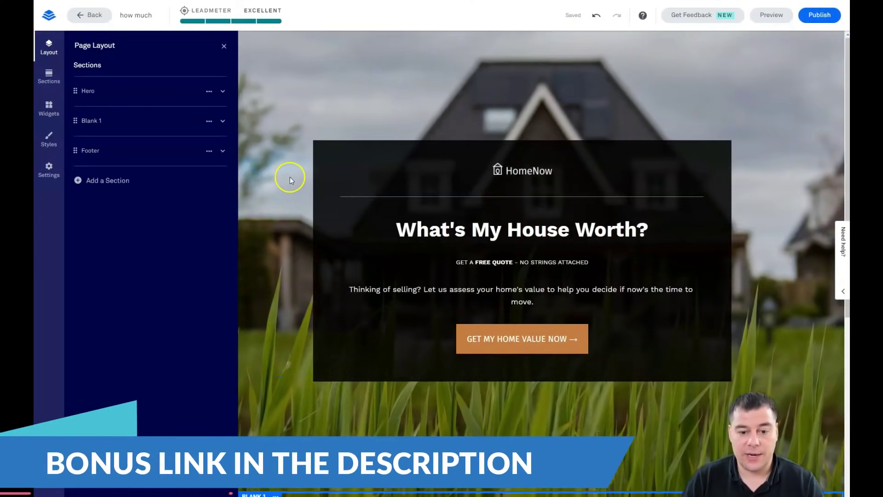
{"action": "scroll", "coordinate": [290, 177], "scroll_direction": "down", "scroll_amount": 6}
{"action": "scroll", "coordinate": [286, 180], "scroll_direction": "up", "scroll_amount": 5}
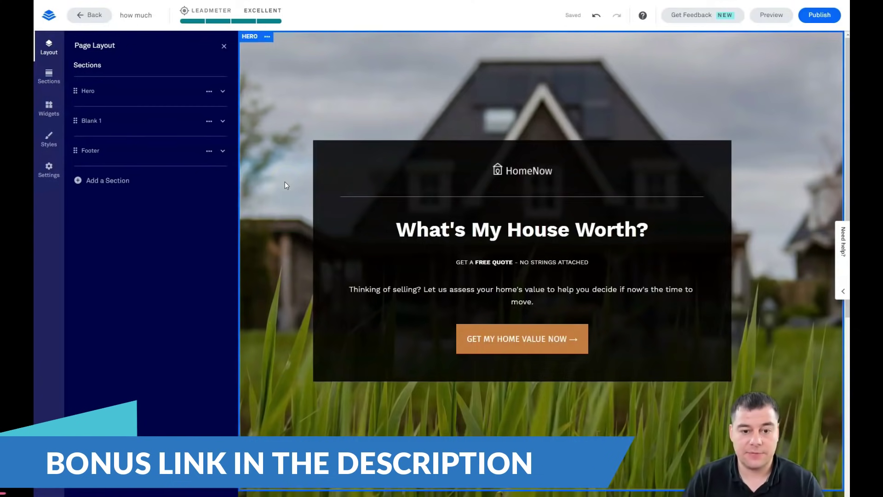
{"action": "scroll", "coordinate": [285, 182], "scroll_direction": "down", "scroll_amount": 6}
{"action": "scroll", "coordinate": [282, 183], "scroll_direction": "up", "scroll_amount": 6}
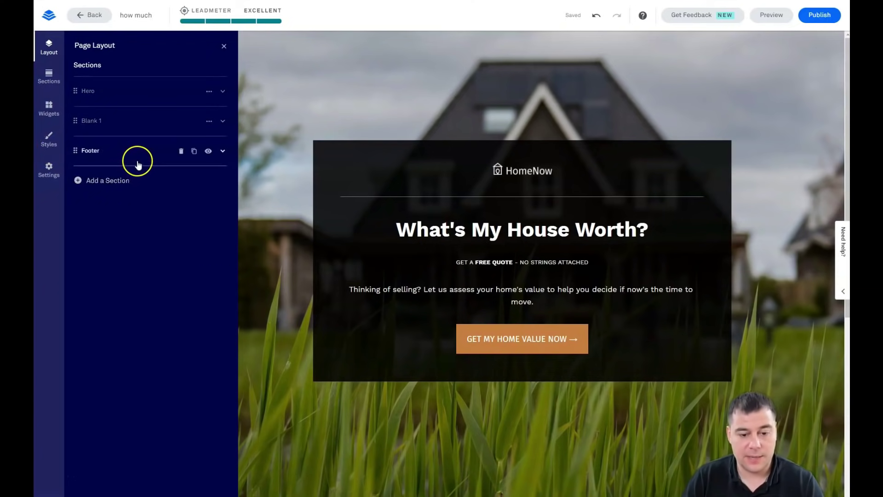
{"action": "scroll", "coordinate": [264, 165], "scroll_direction": "down", "scroll_amount": 5}
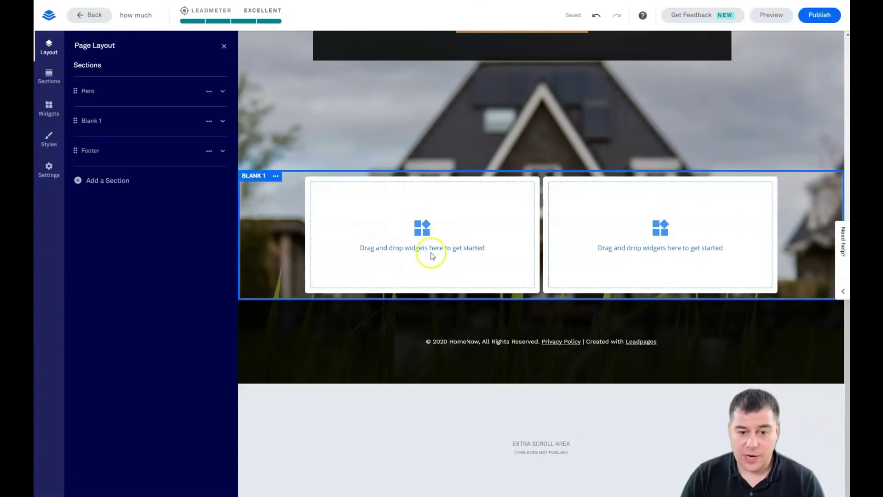
Drop a Video widget in the left column and a Button in the right, widening the video column
{"action": "left_click", "coordinate": [49, 109]}
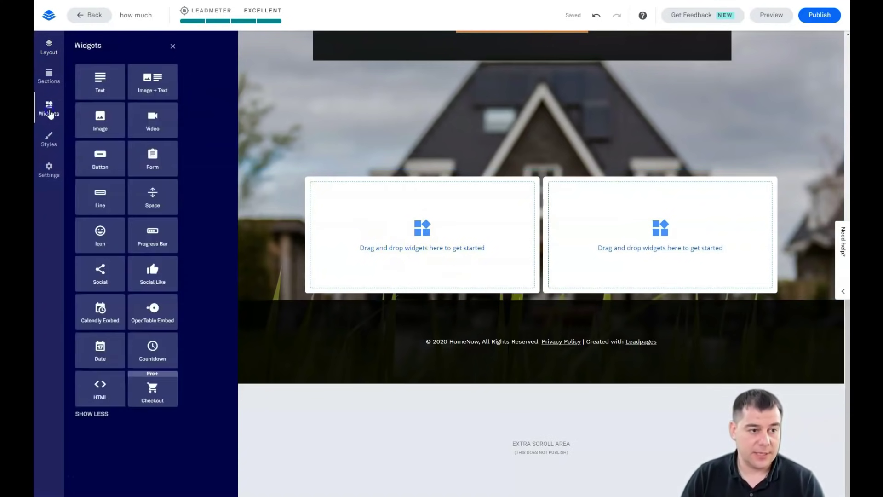
{"action": "left_click", "coordinate": [92, 414]}
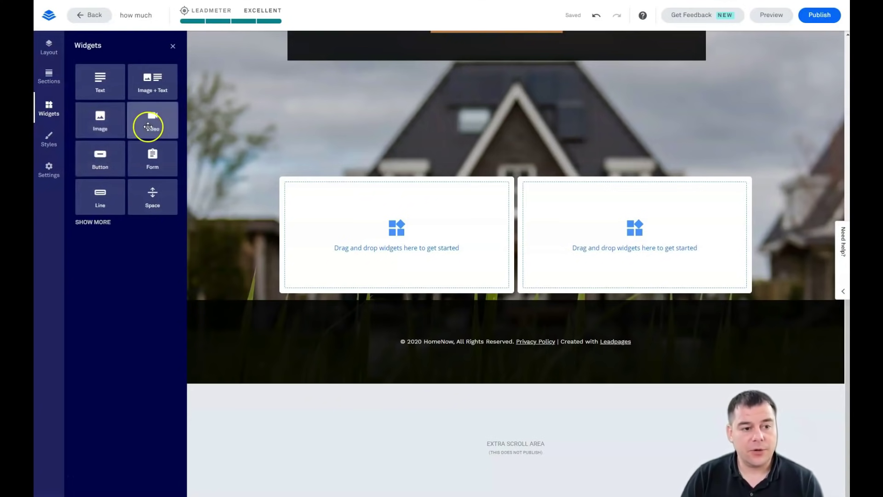
{"action": "left_click_drag", "start_coordinate": [150, 123], "coordinate": [407, 247]}
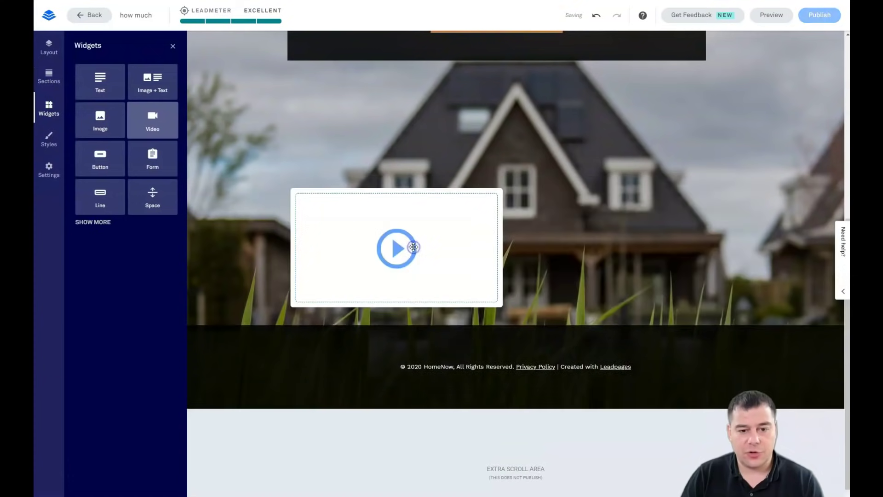
{"action": "left_click_drag", "start_coordinate": [102, 159], "coordinate": [641, 253]}
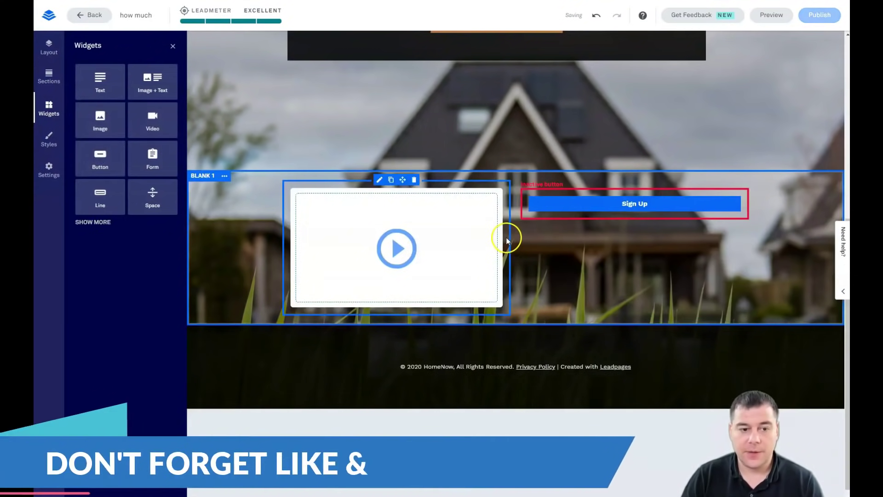
{"action": "mouse_move", "coordinate": [516, 249]}
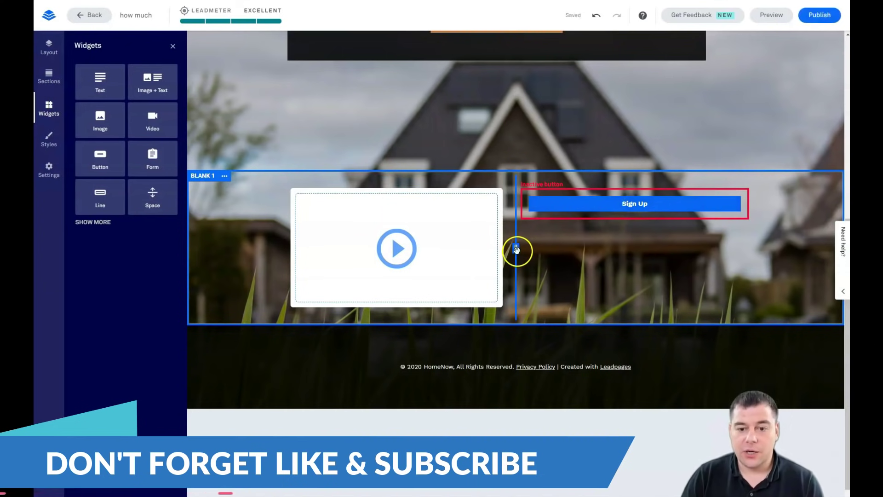
{"action": "left_click_drag", "start_coordinate": [540, 253], "coordinate": [638, 258]}
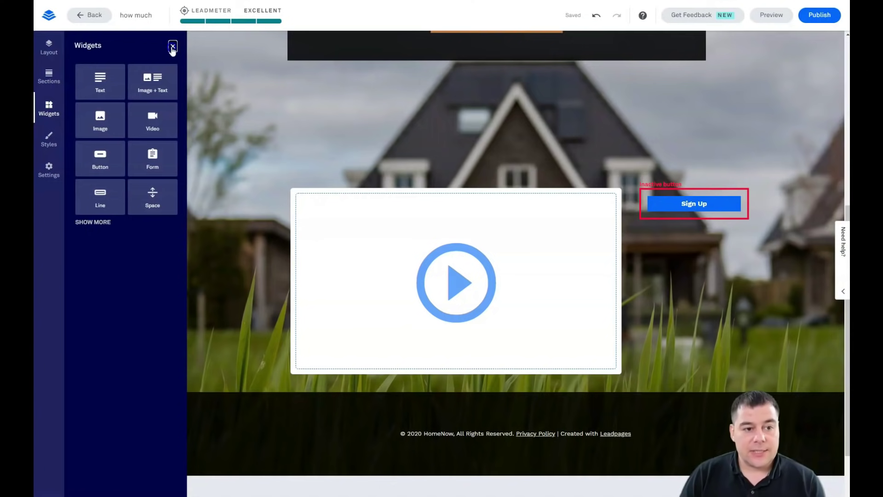
Try a dark grey 373737 background at 84 opacity on the Blank 1 section
{"action": "left_click", "coordinate": [172, 46]}
{"action": "left_click", "coordinate": [103, 177]}
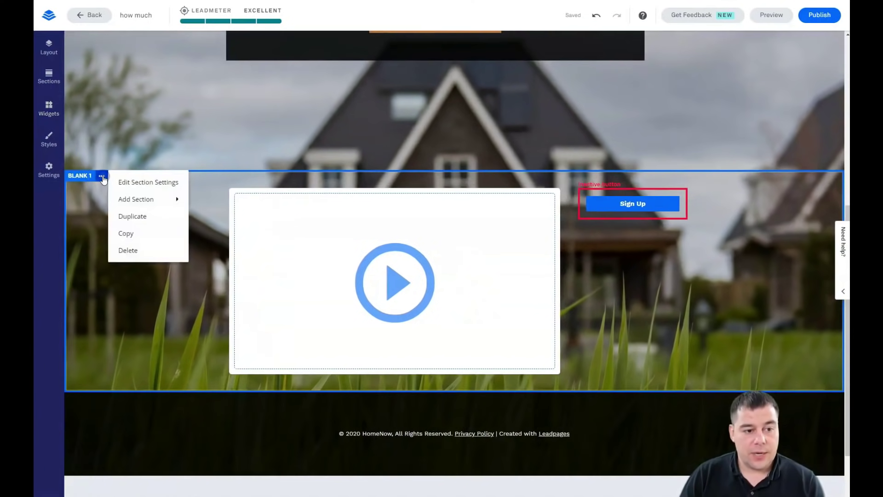
{"action": "left_click", "coordinate": [125, 183]}
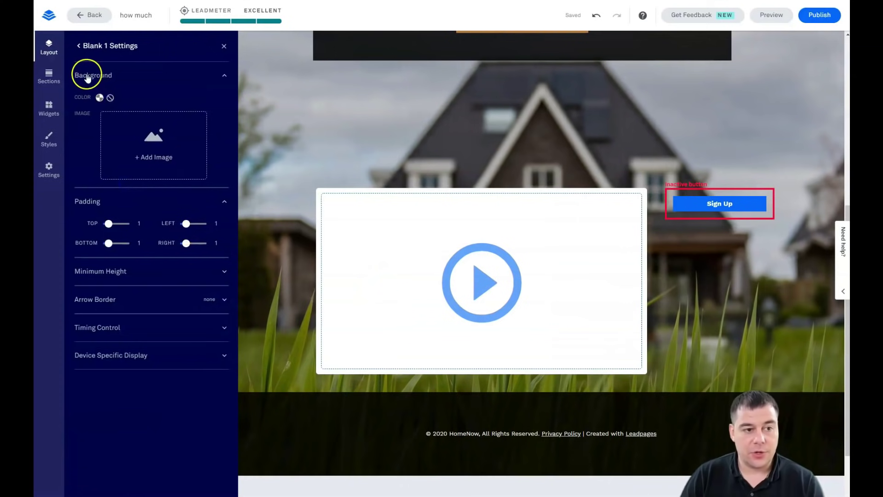
{"action": "left_click", "coordinate": [100, 99]}
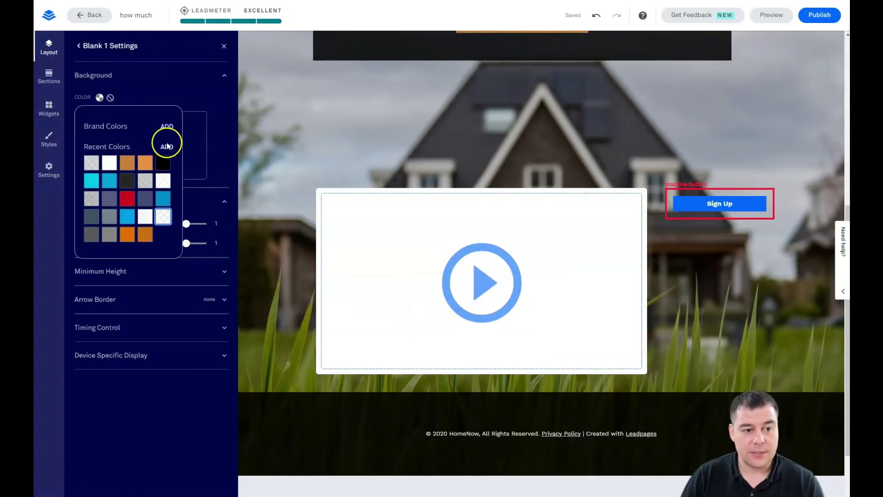
{"action": "left_click", "coordinate": [167, 147]}
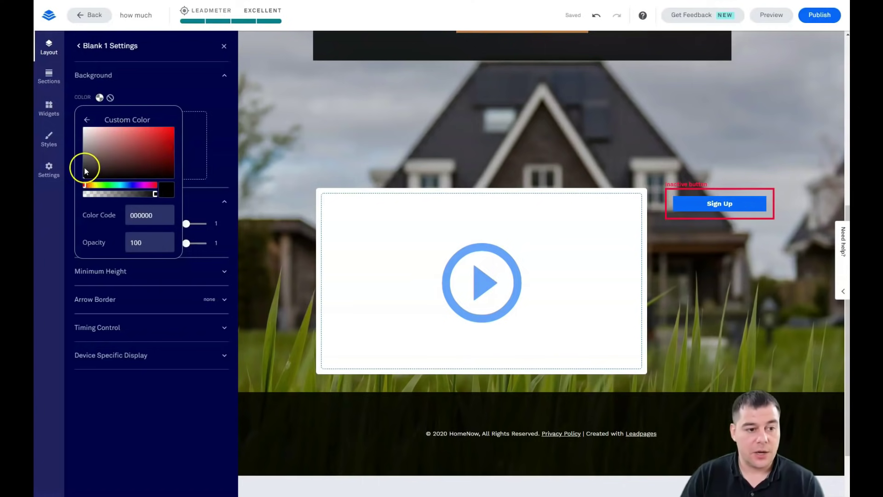
{"action": "left_click", "coordinate": [85, 168]}
{"action": "left_click_drag", "start_coordinate": [84, 168], "coordinate": [82, 167]}
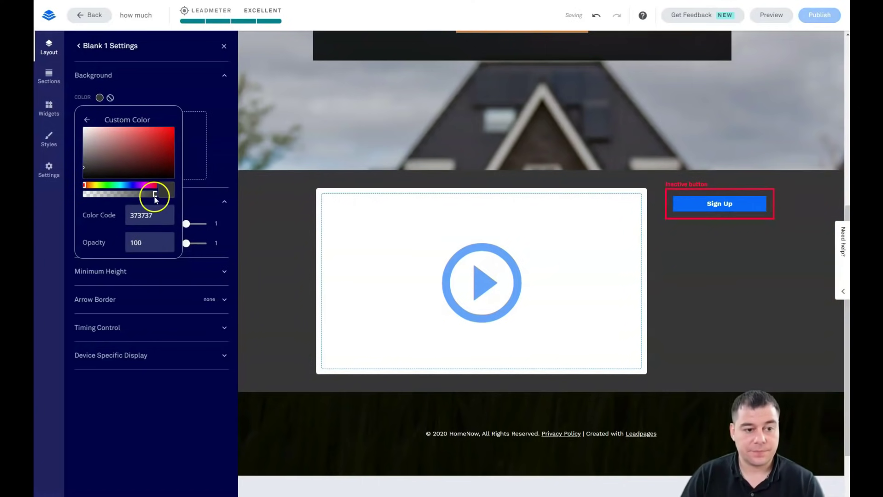
{"action": "left_click_drag", "start_coordinate": [155, 195], "coordinate": [124, 195]}
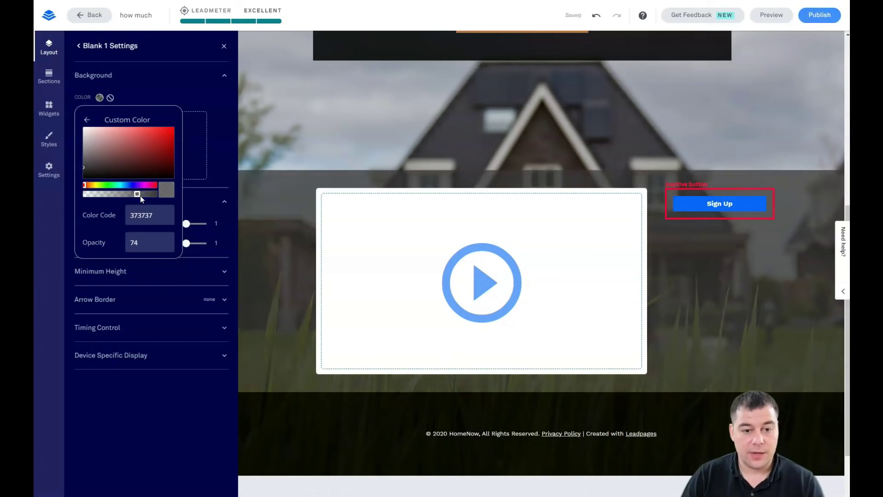
{"action": "left_click_drag", "start_coordinate": [140, 195], "coordinate": [144, 195]}
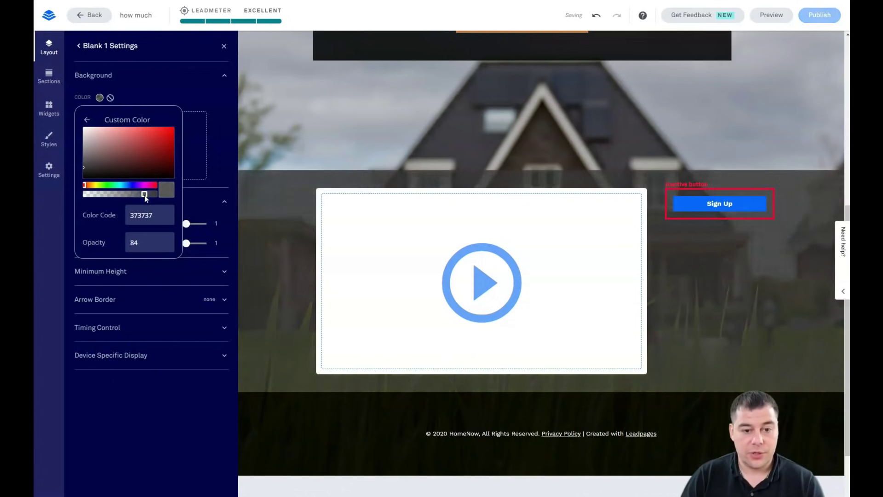
{"action": "left_click", "coordinate": [124, 95]}
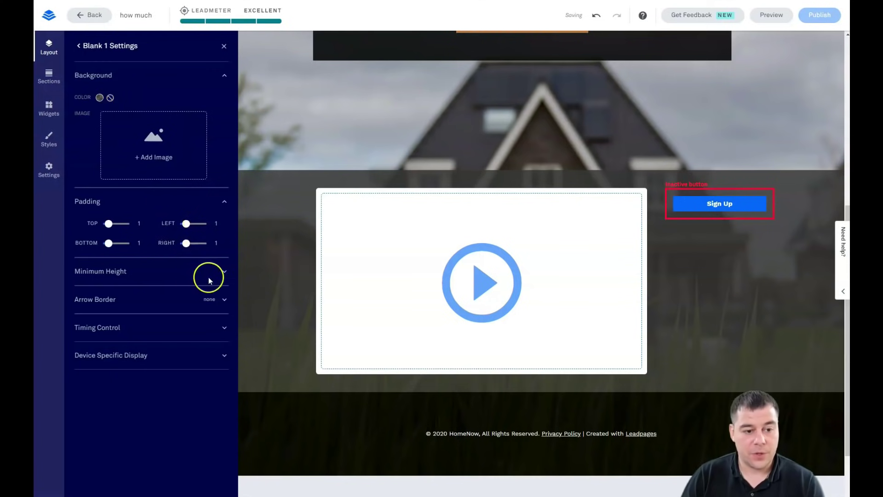
Test 50%, 75% and 90% minimum heights, then return it to Auto and close settings
{"action": "left_click", "coordinate": [225, 273]}
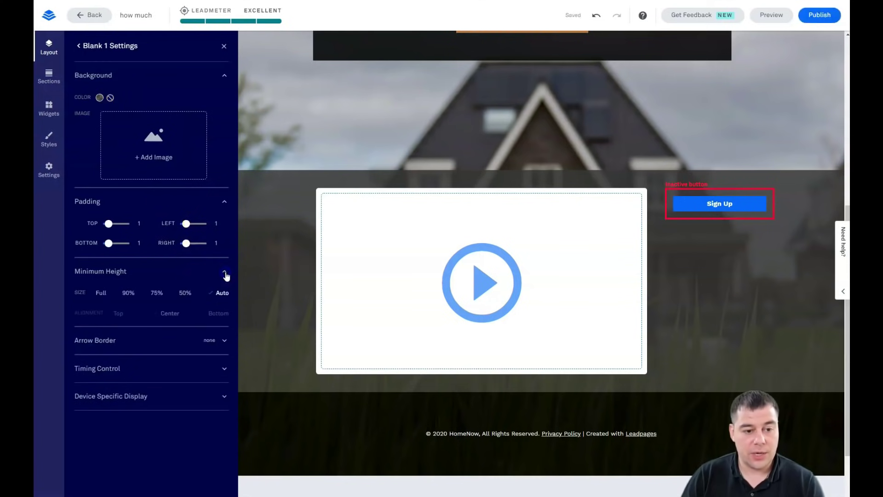
{"action": "left_click", "coordinate": [186, 294]}
{"action": "left_click", "coordinate": [162, 294]}
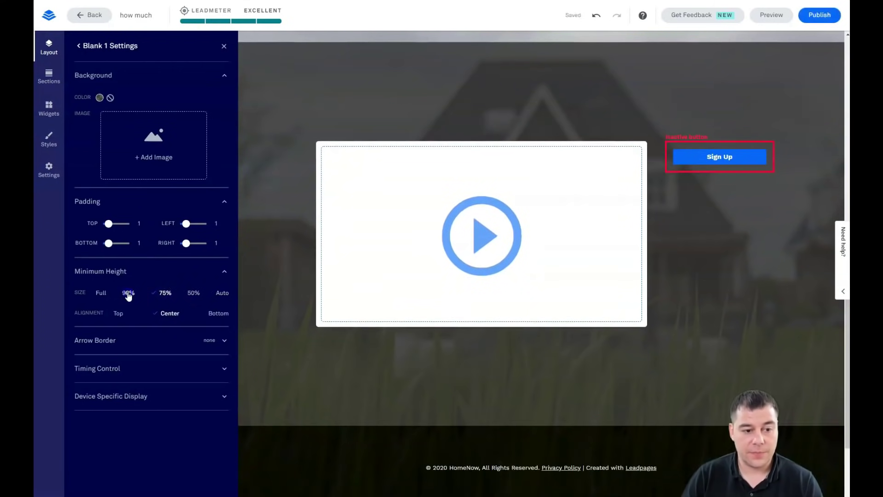
{"action": "left_click", "coordinate": [129, 294]}
{"action": "left_click", "coordinate": [222, 293]}
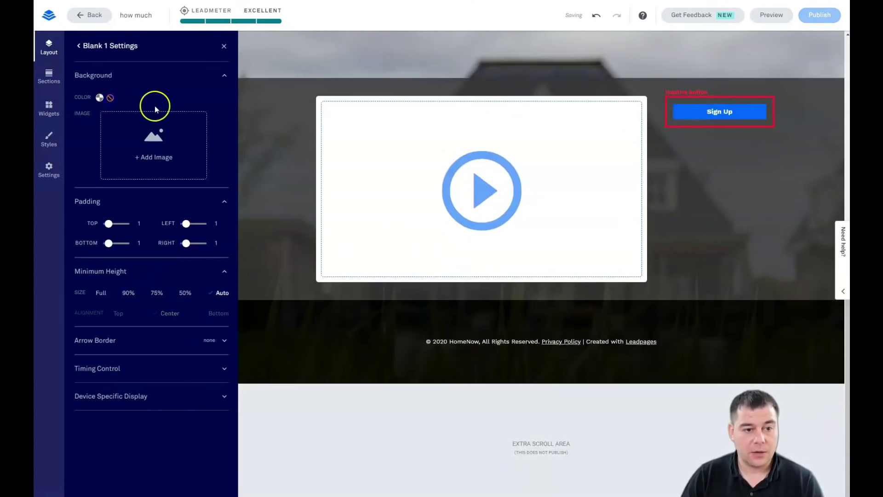
{"action": "left_click", "coordinate": [224, 46]}
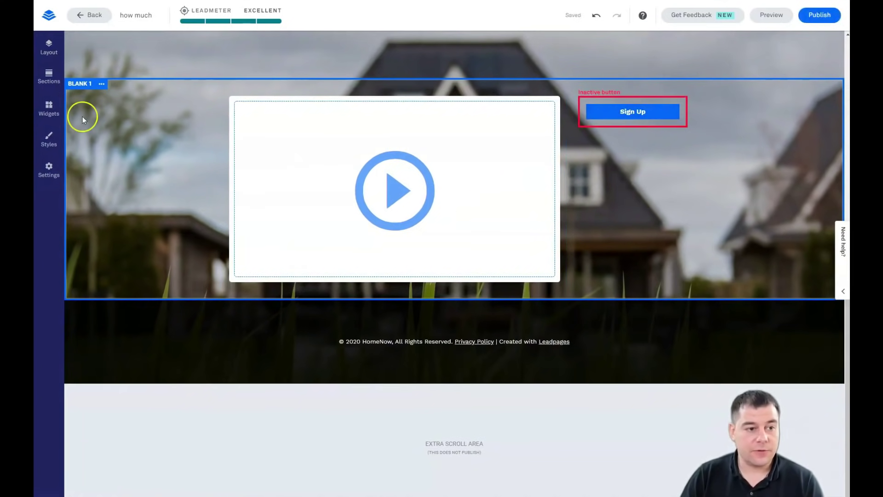
Add a Space widget above the Sign Up button and make it taller to push the button down
{"action": "left_click", "coordinate": [50, 109]}
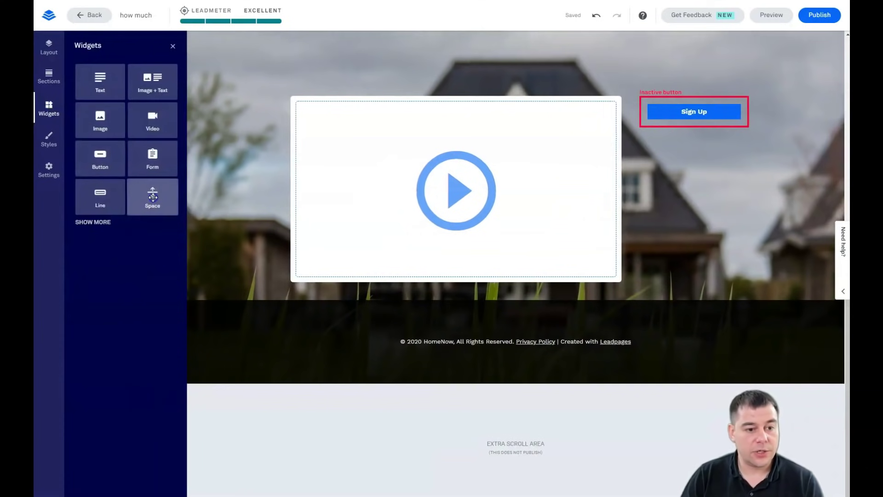
{"action": "left_click_drag", "start_coordinate": [153, 196], "coordinate": [696, 160]}
{"action": "left_click", "coordinate": [695, 126]}
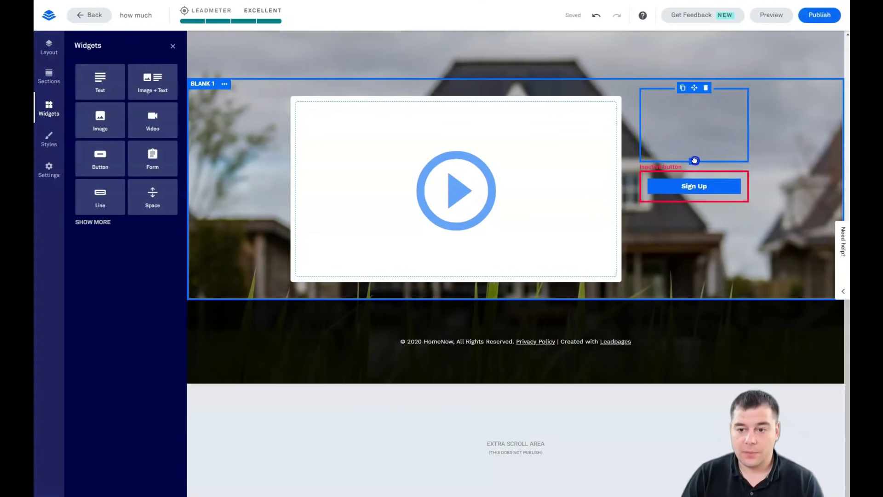
{"action": "left_click", "coordinate": [443, 216]}
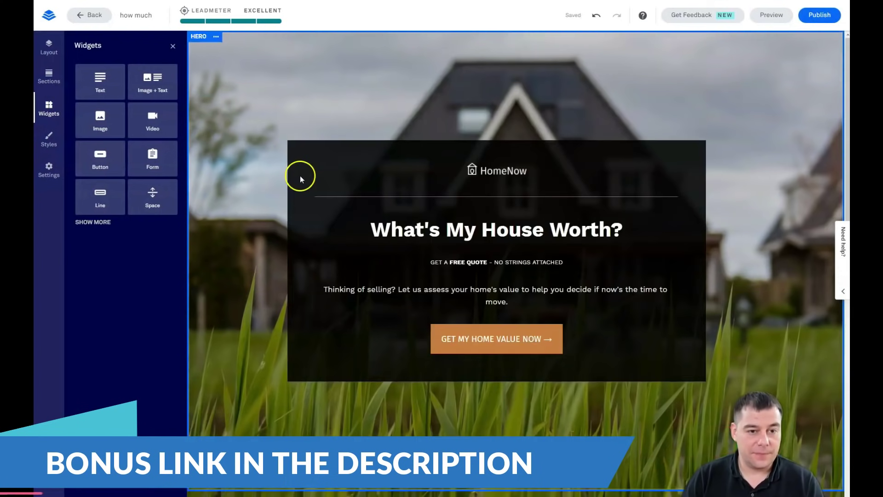
{"action": "left_click", "coordinate": [49, 141]}
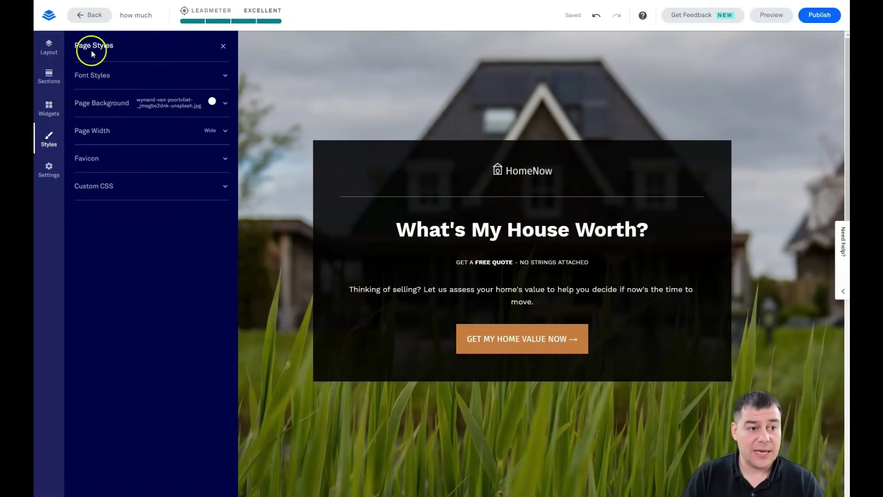
Check the headline font settings, then clear the Image Color Overlay from the background house photo
{"action": "left_click", "coordinate": [225, 76]}
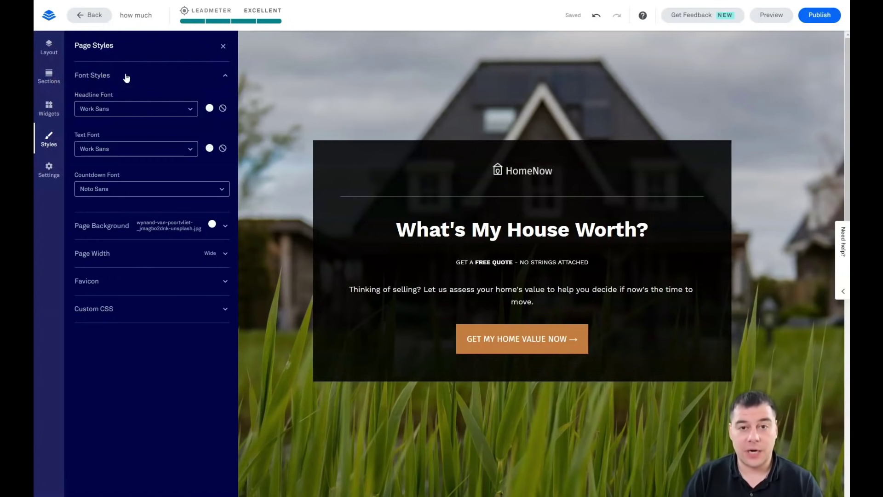
{"action": "left_click", "coordinate": [149, 114]}
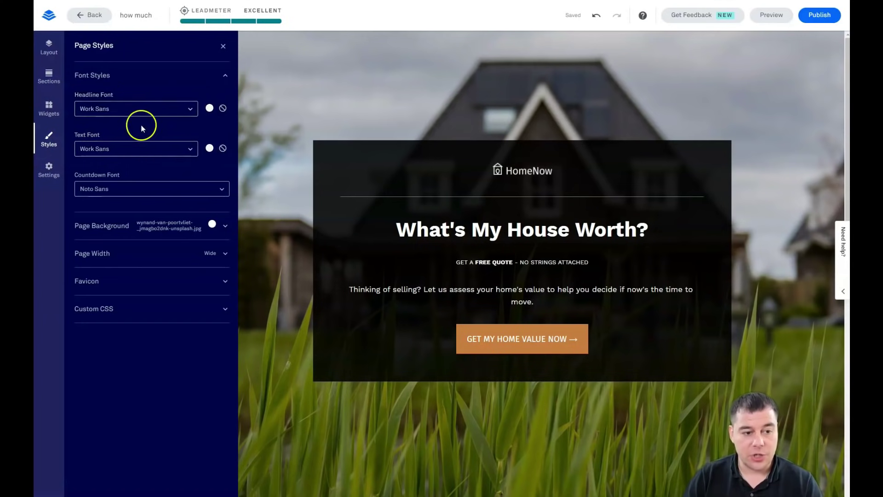
{"action": "left_click", "coordinate": [224, 75]}
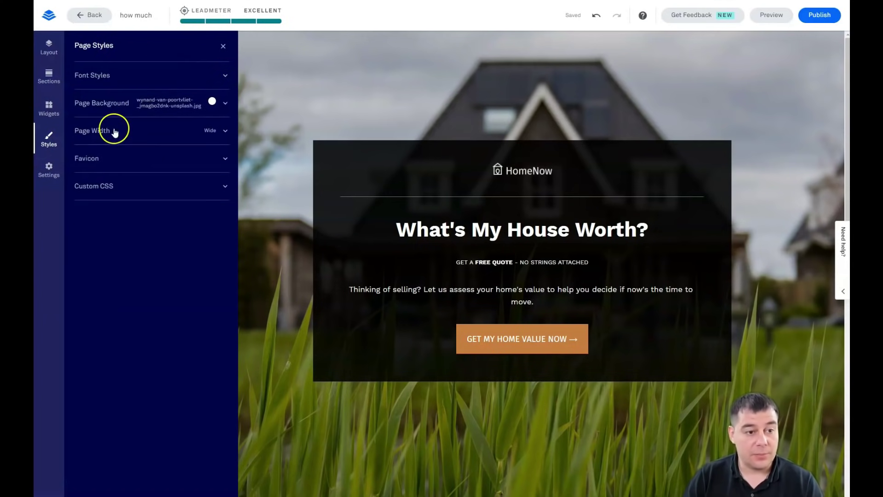
{"action": "left_click", "coordinate": [140, 107]}
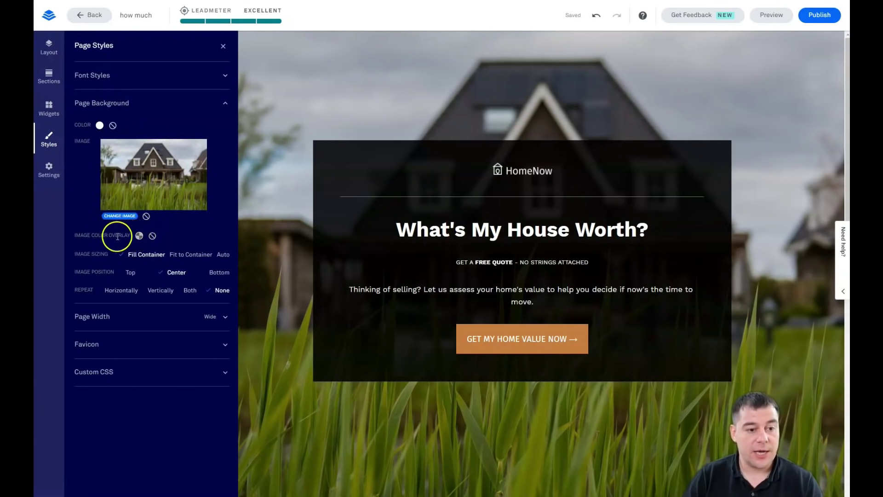
{"action": "left_click", "coordinate": [152, 237]}
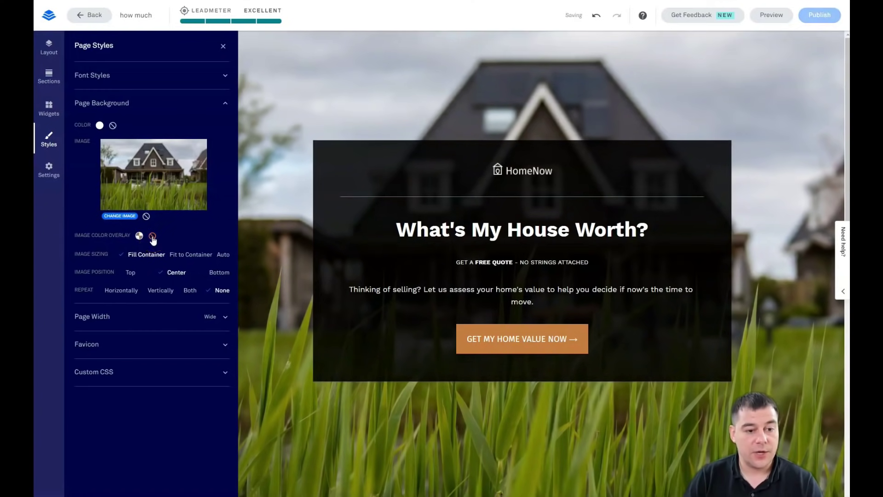
{"action": "left_click", "coordinate": [284, 177]}
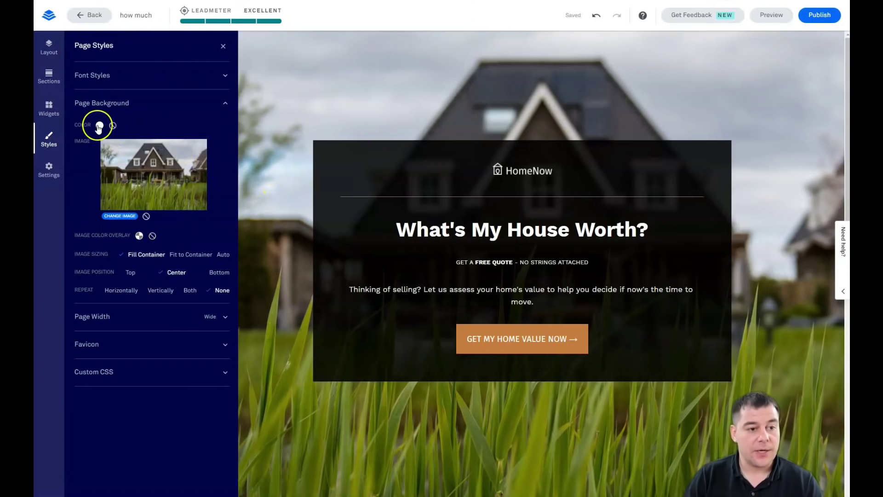
Browse the Premium Images and Upload tabs to swap the background for a snowy mountain chalet photo
{"action": "left_click", "coordinate": [119, 217]}
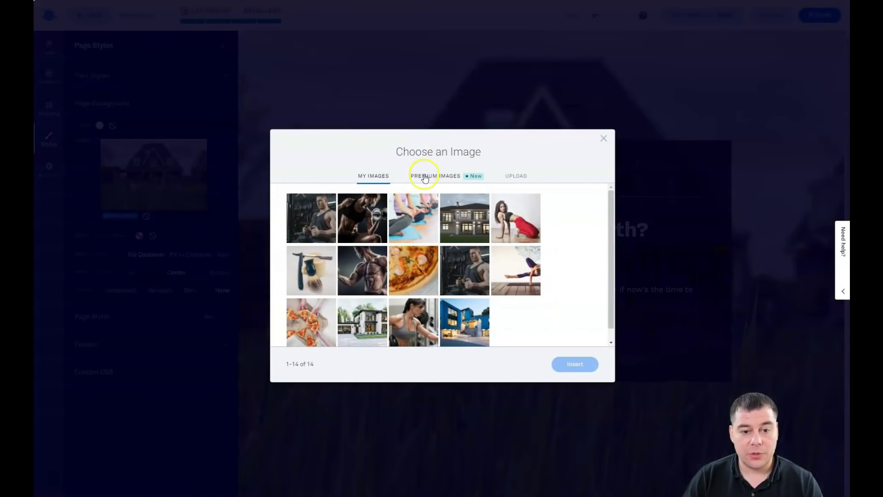
{"action": "left_click", "coordinate": [425, 177]}
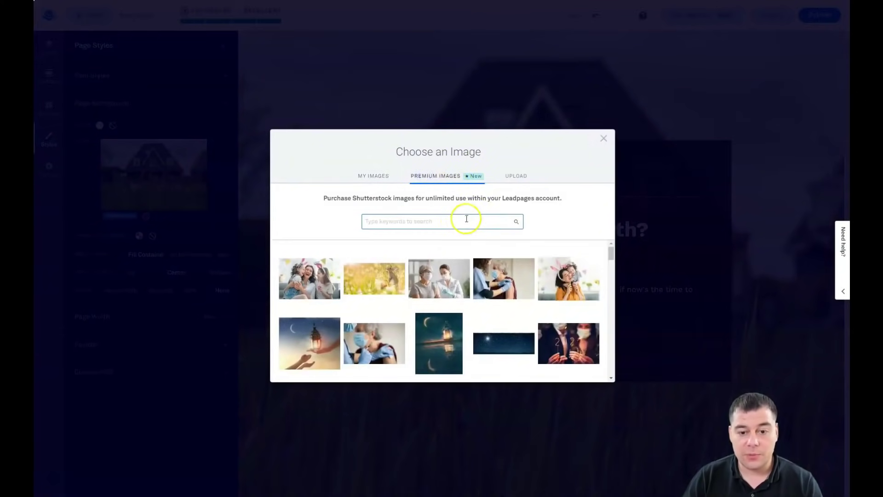
{"action": "scroll", "coordinate": [453, 280], "scroll_direction": "down", "scroll_amount": 5}
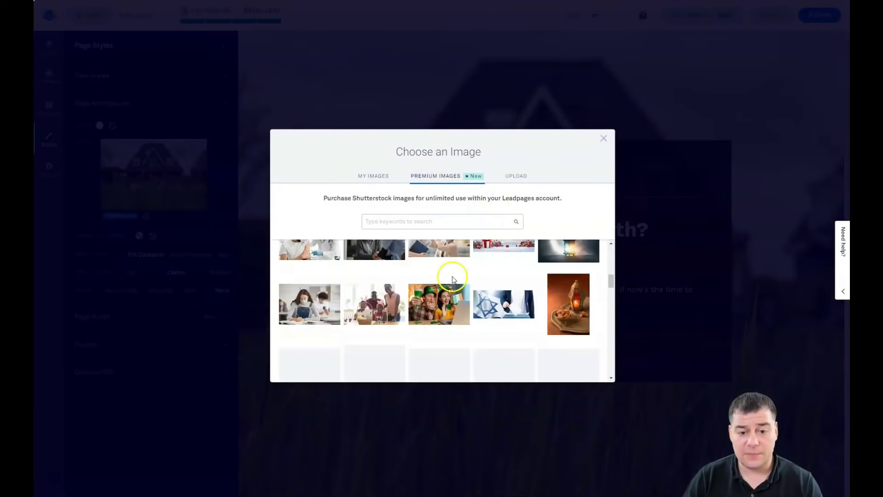
{"action": "scroll", "coordinate": [452, 278], "scroll_direction": "down", "scroll_amount": 2}
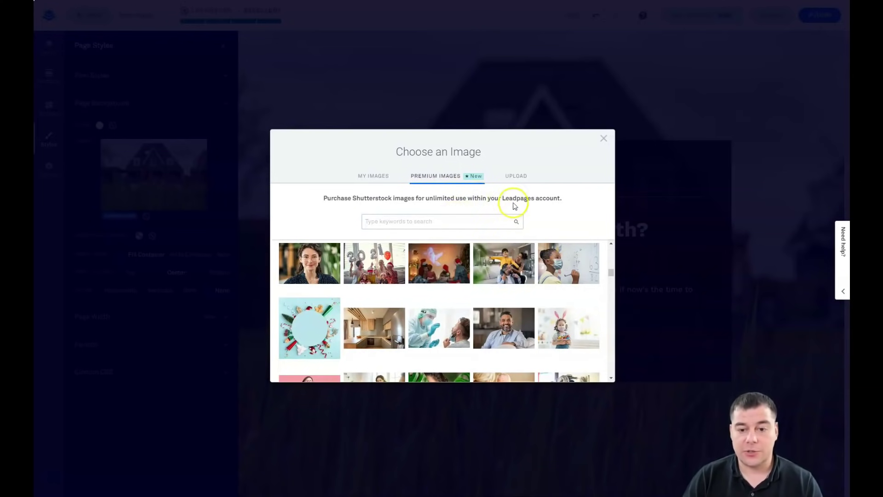
{"action": "left_click", "coordinate": [515, 178]}
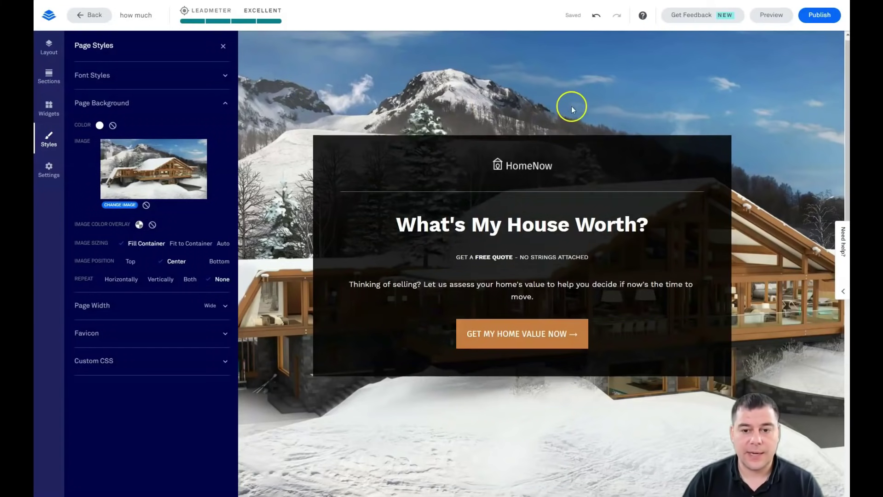
{"action": "scroll", "coordinate": [543, 133], "scroll_direction": "down", "scroll_amount": 3}
{"action": "scroll", "coordinate": [543, 134], "scroll_direction": "down", "scroll_amount": 5}
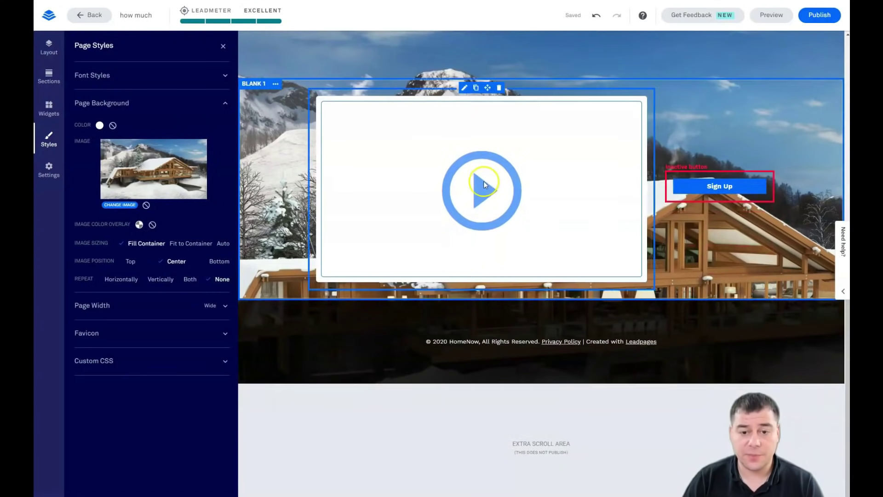
{"action": "scroll", "coordinate": [484, 181], "scroll_direction": "up", "scroll_amount": 5}
{"action": "scroll", "coordinate": [484, 181], "scroll_direction": "up", "scroll_amount": 4}
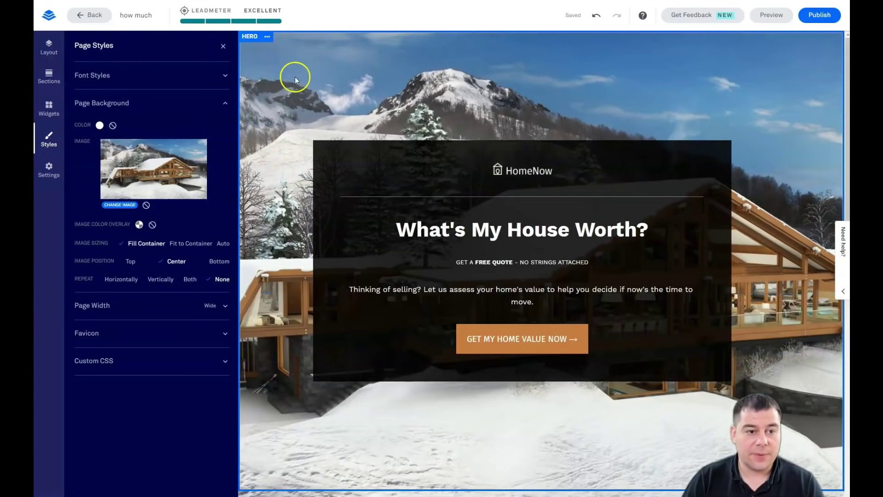
Dim the chalet background with a grey 706F6F overlay at opacity 64, then close the Styles panel
{"action": "left_click", "coordinate": [139, 225]}
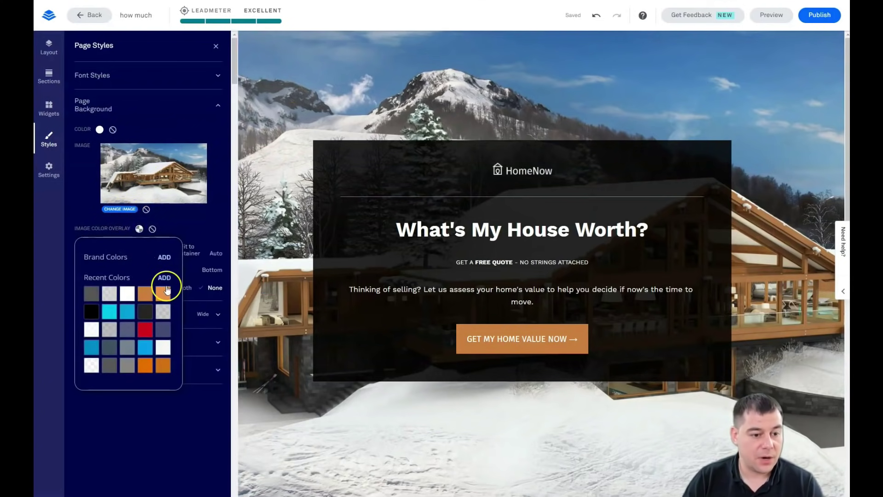
{"action": "left_click", "coordinate": [164, 278]}
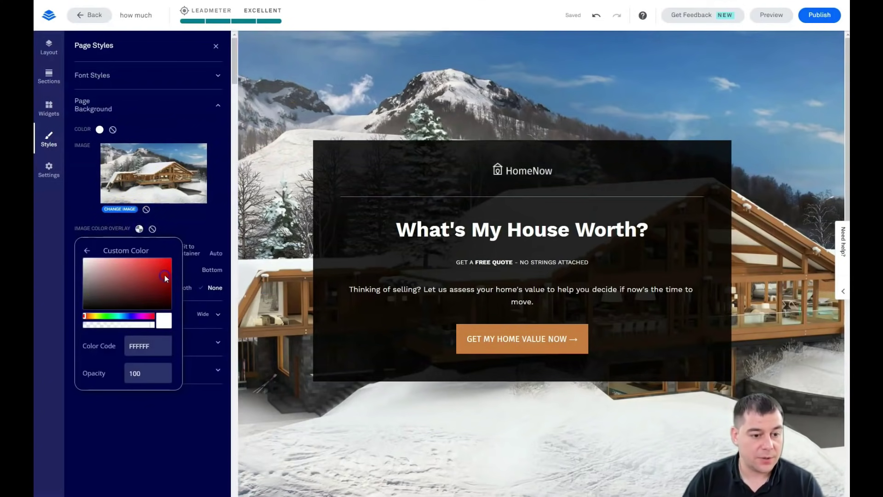
{"action": "left_click", "coordinate": [85, 288]}
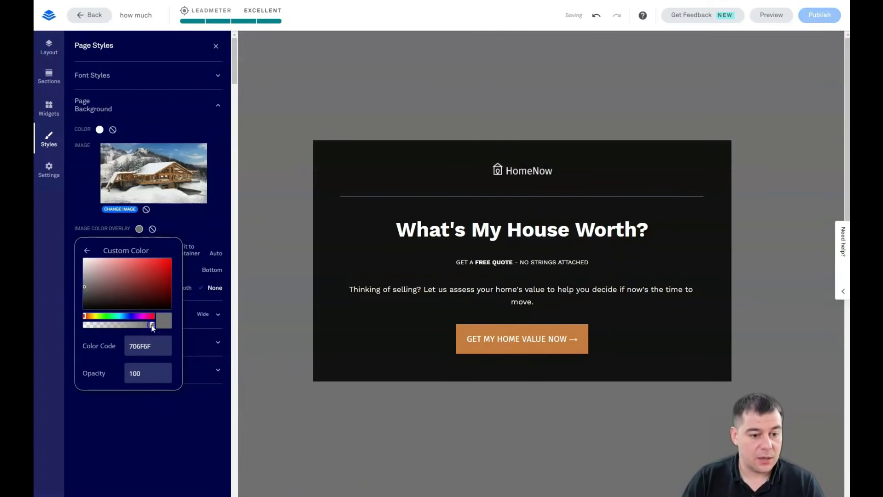
{"action": "left_click_drag", "start_coordinate": [151, 325], "coordinate": [130, 326]}
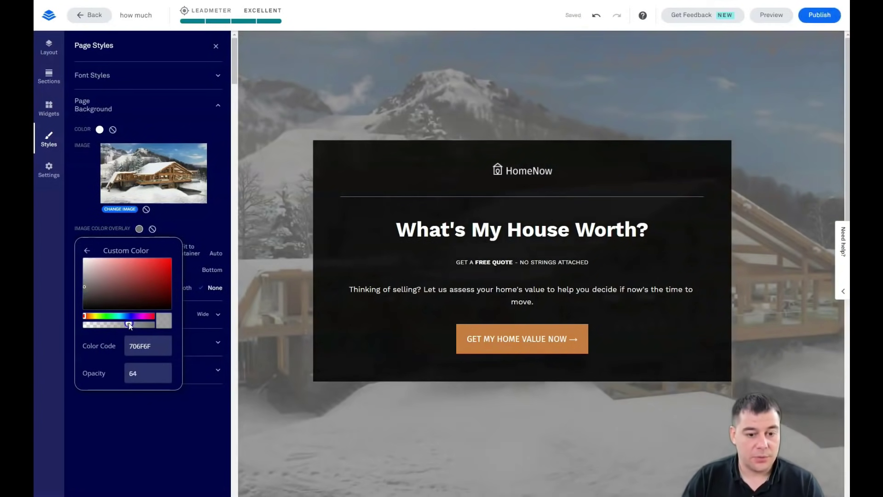
{"action": "left_click", "coordinate": [195, 211]}
{"action": "left_click", "coordinate": [223, 48]}
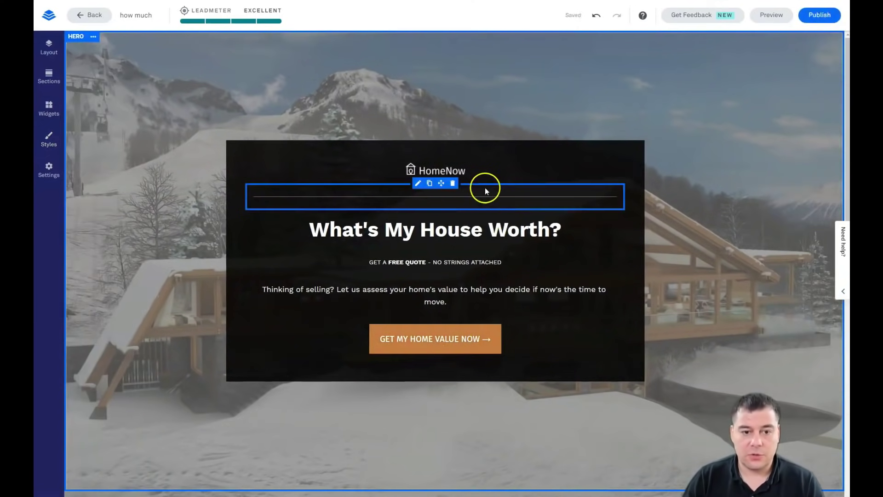
{"action": "scroll", "coordinate": [419, 236], "scroll_direction": "down", "scroll_amount": 4}
{"action": "scroll", "coordinate": [421, 233], "scroll_direction": "down", "scroll_amount": 3}
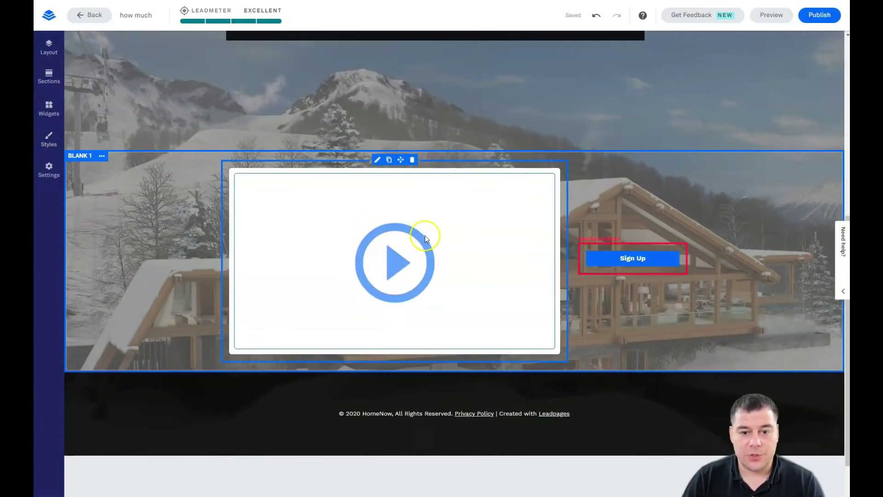
{"action": "scroll", "coordinate": [427, 236], "scroll_direction": "up", "scroll_amount": 7}
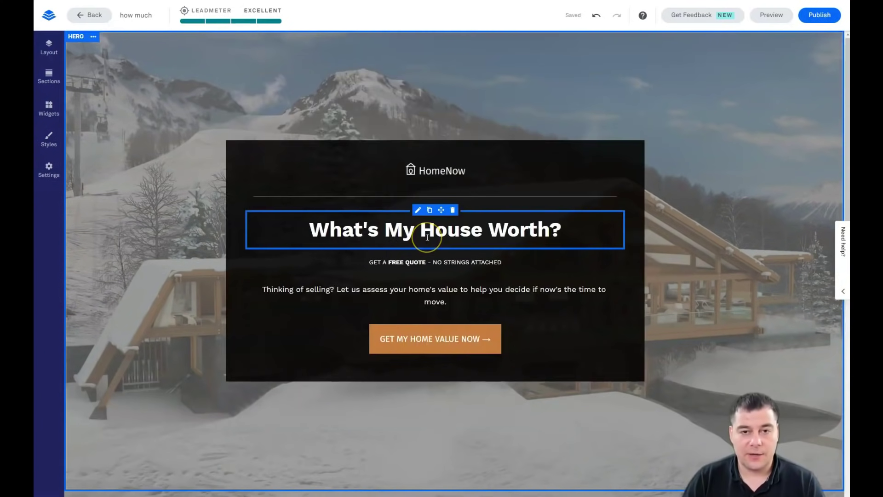
{"action": "scroll", "coordinate": [427, 237], "scroll_direction": "down", "scroll_amount": 5}
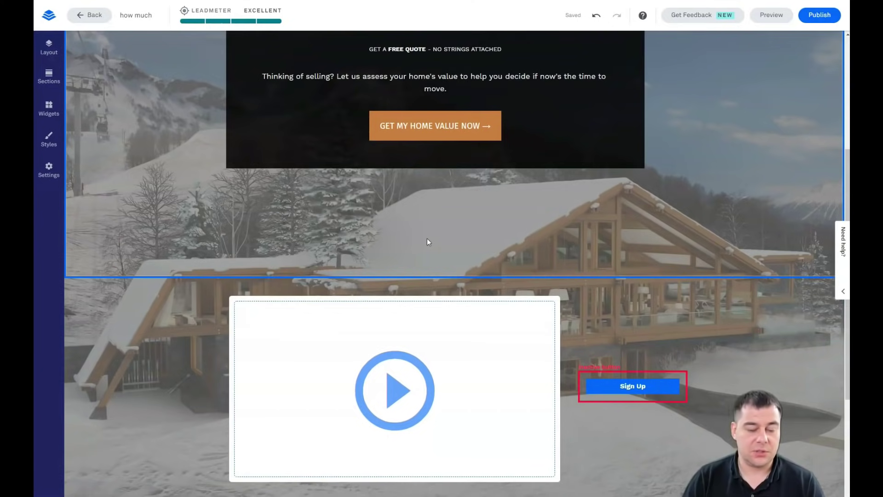
{"action": "scroll", "coordinate": [427, 239], "scroll_direction": "down", "scroll_amount": 3}
{"action": "left_click", "coordinate": [422, 235]}
{"action": "scroll", "coordinate": [421, 235], "scroll_direction": "up", "scroll_amount": 8}
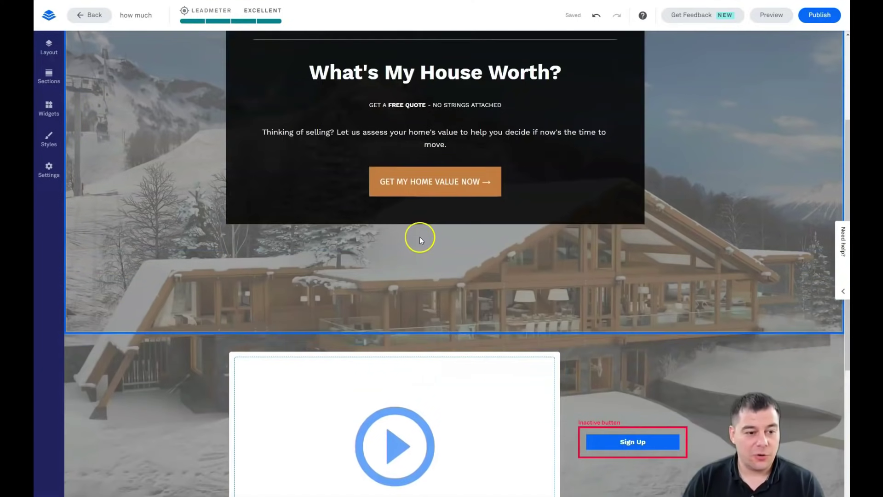
{"action": "scroll", "coordinate": [420, 181], "scroll_direction": "down", "scroll_amount": 8}
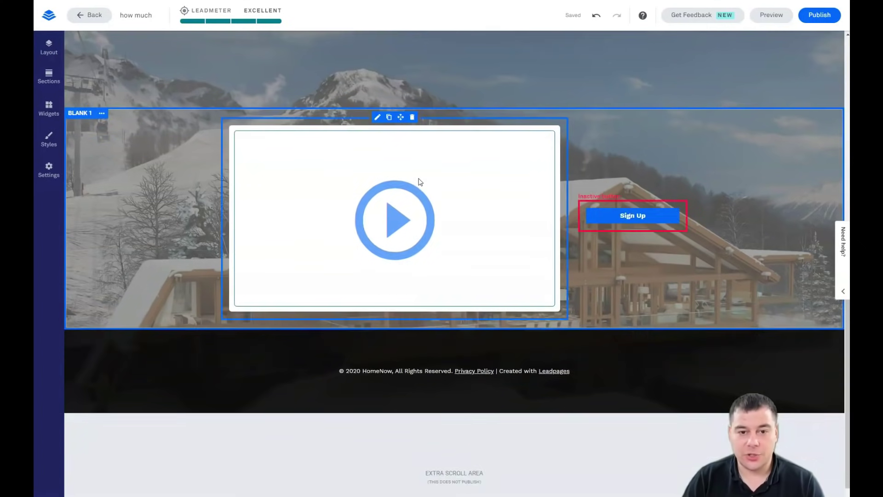
{"action": "scroll", "coordinate": [419, 182], "scroll_direction": "up", "scroll_amount": 8}
{"action": "left_click", "coordinate": [406, 128]}
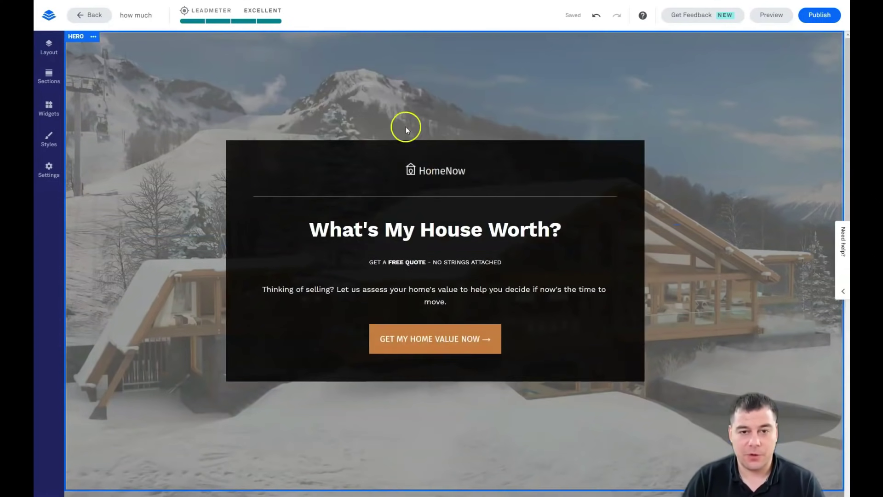
Open the page settings and leave search engine indexing allowed
{"action": "left_click", "coordinate": [49, 170]}
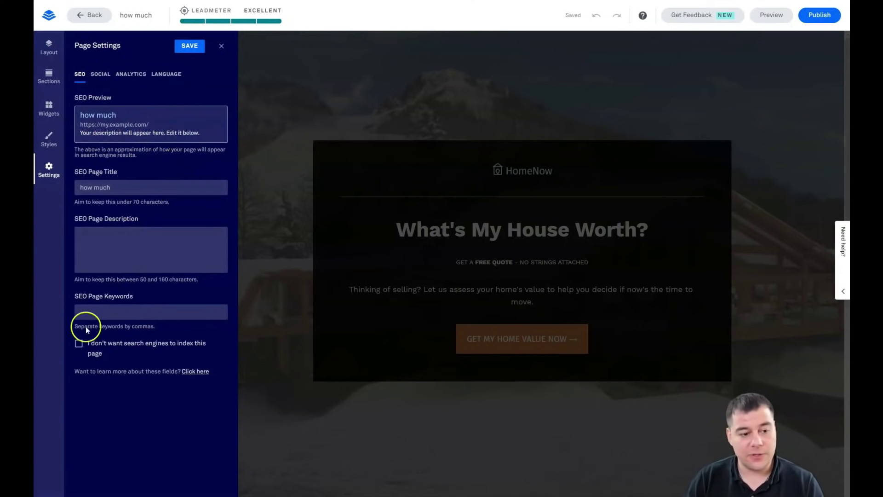
{"action": "left_click", "coordinate": [78, 345]}
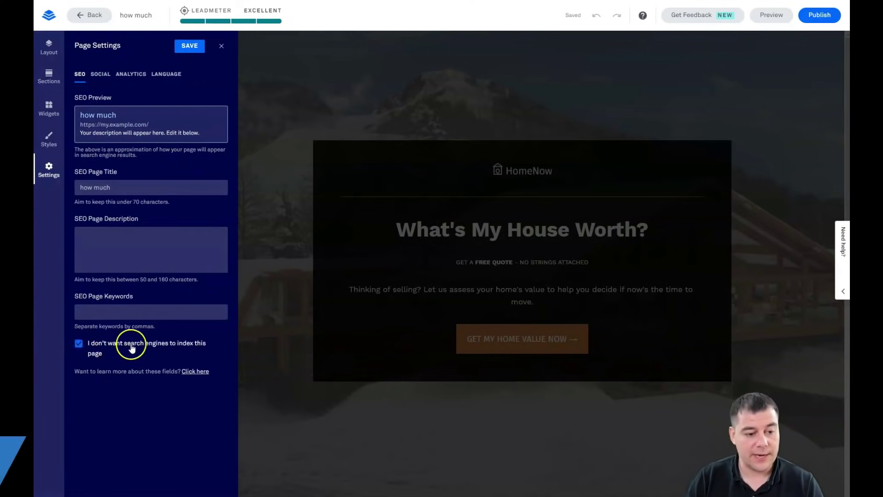
{"action": "left_click", "coordinate": [79, 343]}
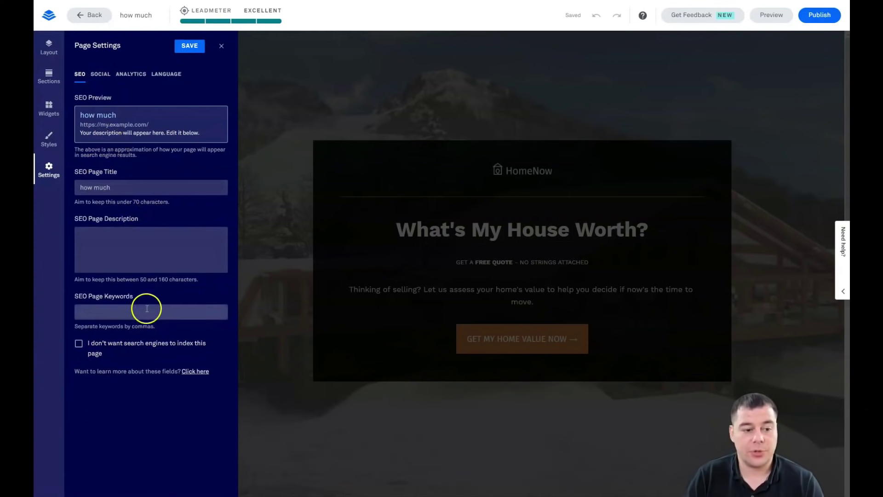
Review the Social, Analytics and Language (English default) settings, then close the panel
{"action": "left_click", "coordinate": [100, 76]}
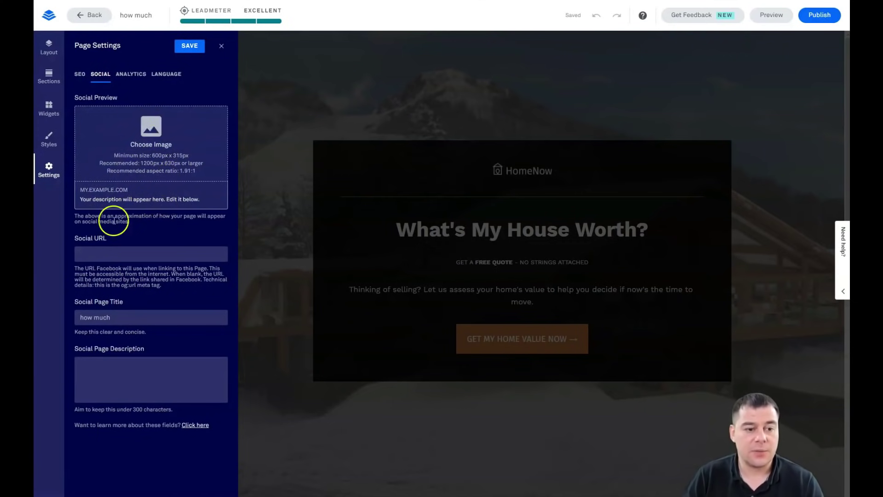
{"action": "left_click", "coordinate": [132, 76]}
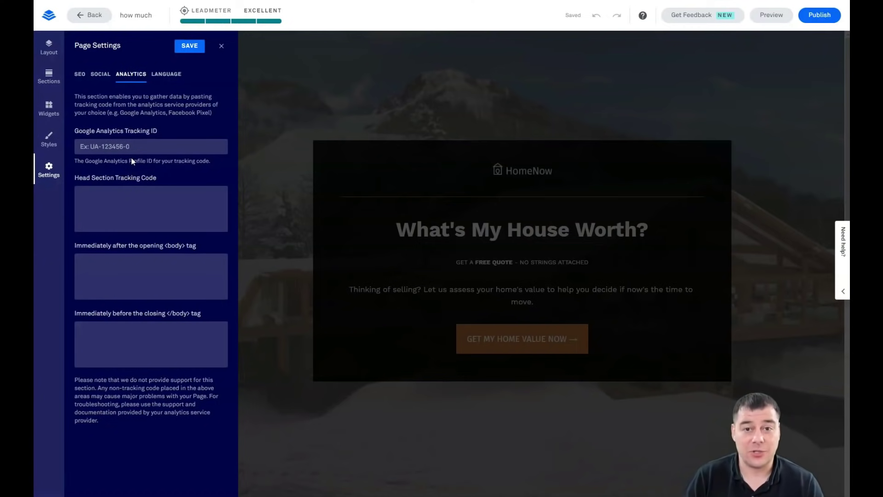
{"action": "left_click", "coordinate": [141, 168]}
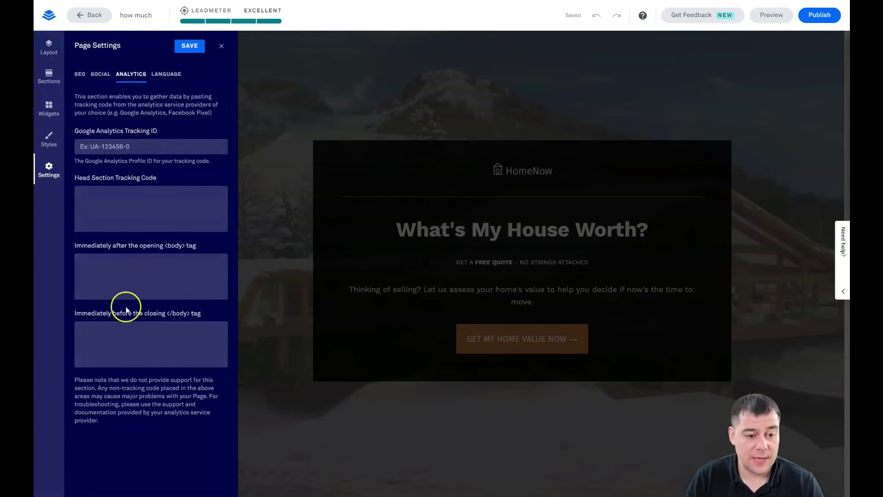
{"action": "left_click", "coordinate": [167, 77]}
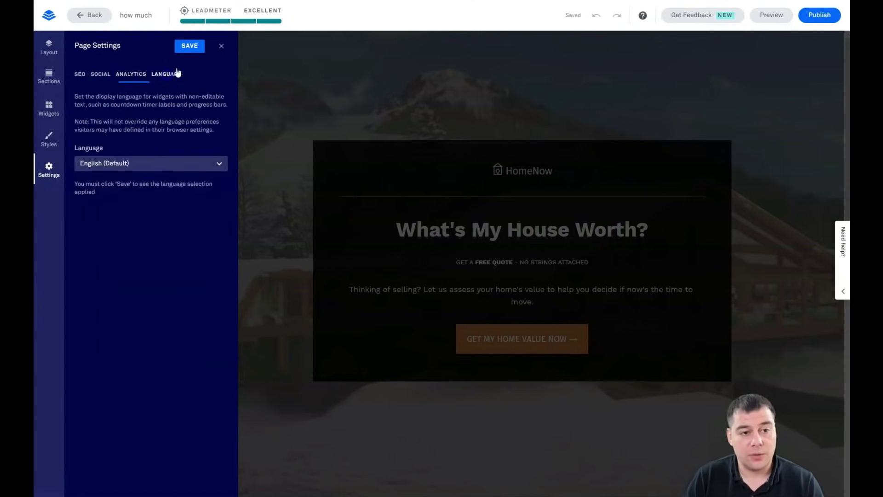
{"action": "left_click", "coordinate": [222, 48]}
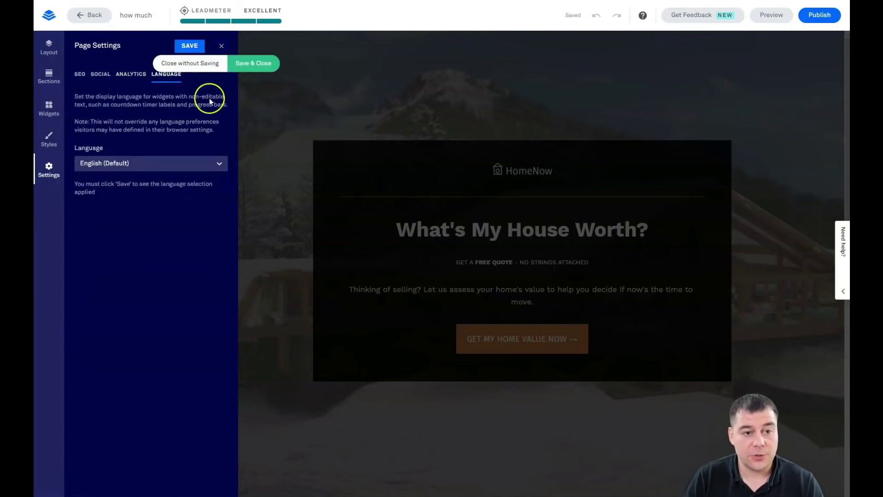
Save the page settings and select the GET MY HOME VALUE NOW button
{"action": "left_click", "coordinate": [259, 62]}
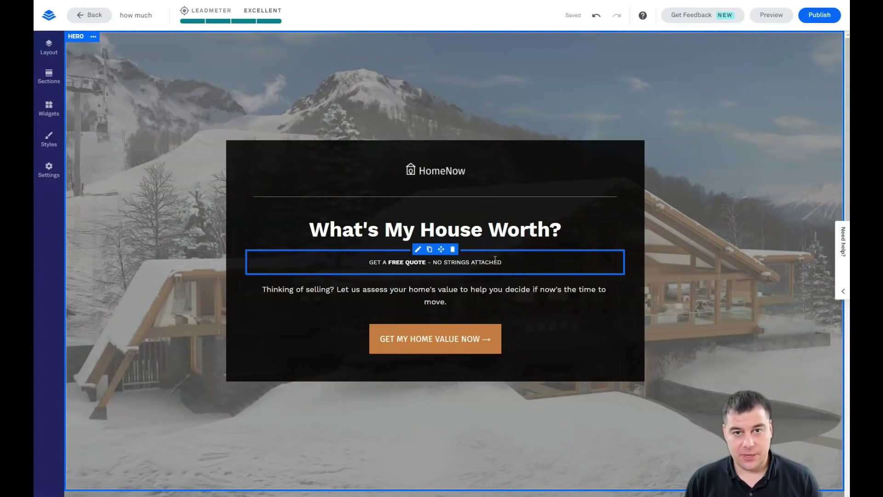
{"action": "left_click", "coordinate": [493, 260]}
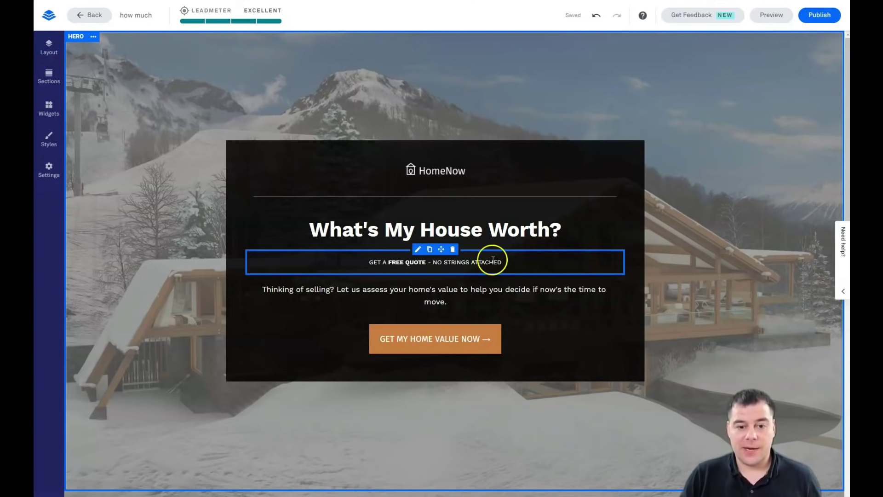
{"action": "left_click", "coordinate": [479, 298]}
{"action": "left_click", "coordinate": [439, 341]}
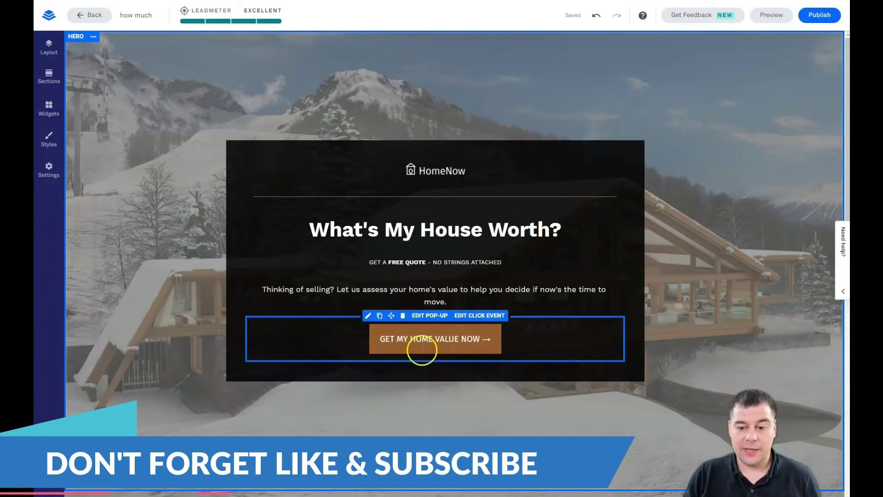
Give the button an outlined Line style with square corners
{"action": "left_click", "coordinate": [369, 317]}
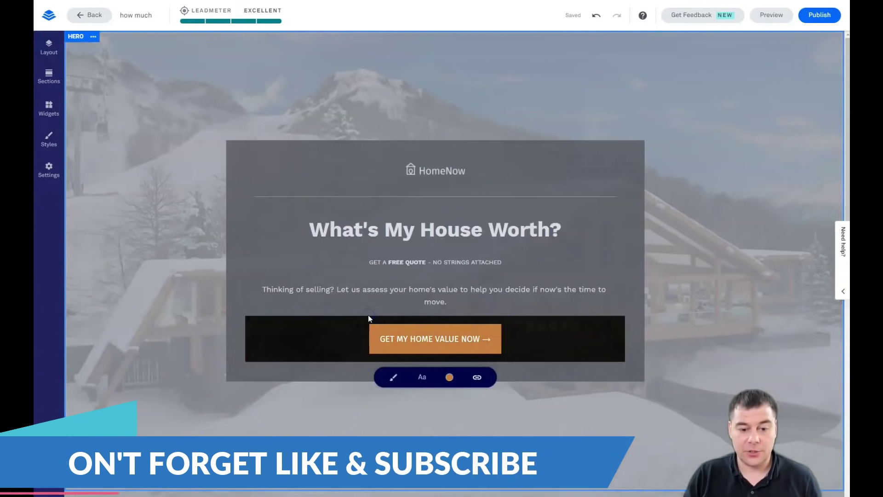
{"action": "left_click", "coordinate": [394, 377]}
{"action": "scroll", "coordinate": [424, 399], "scroll_direction": "down", "scroll_amount": 2}
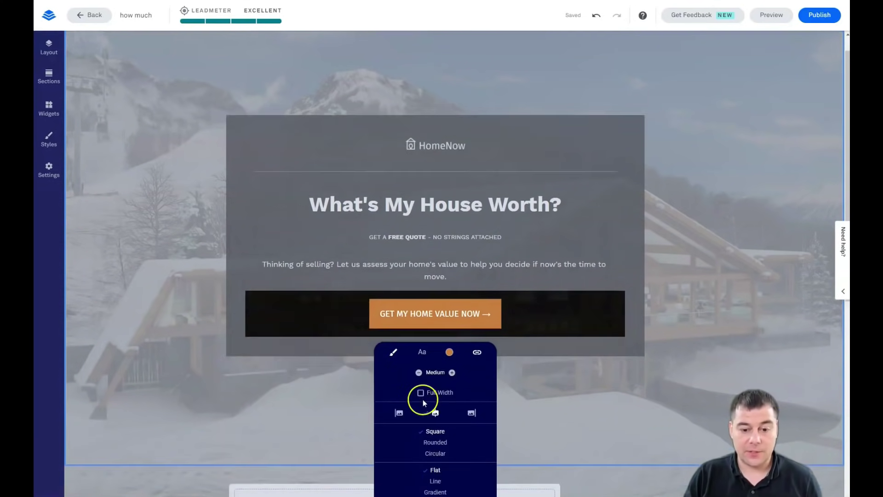
{"action": "left_click", "coordinate": [435, 423]}
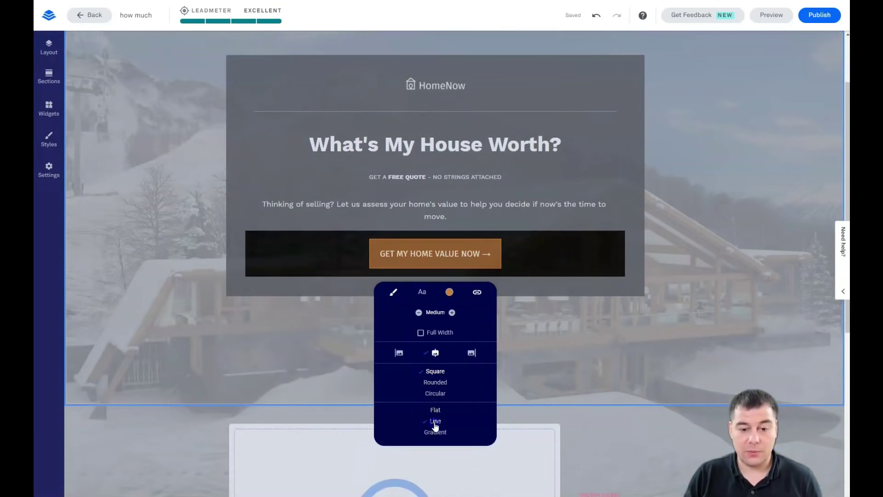
{"action": "left_click", "coordinate": [439, 384]}
{"action": "left_click", "coordinate": [437, 394]}
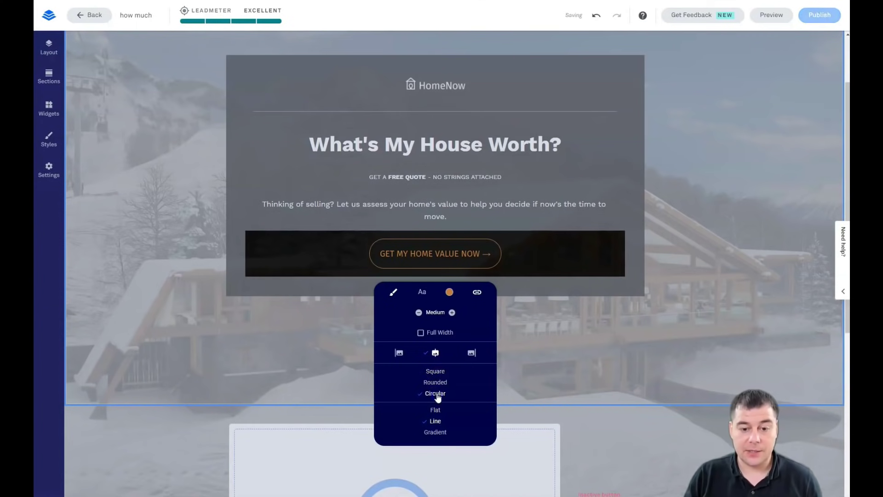
{"action": "left_click", "coordinate": [438, 384]}
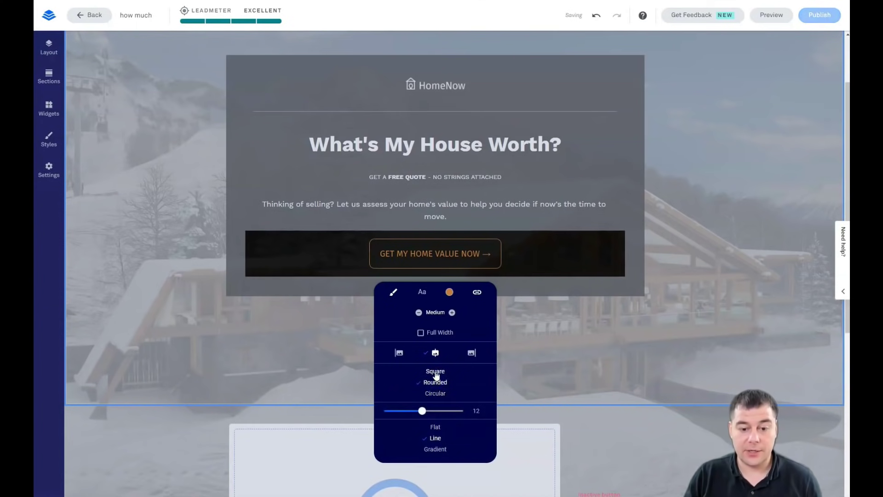
{"action": "left_click", "coordinate": [437, 373]}
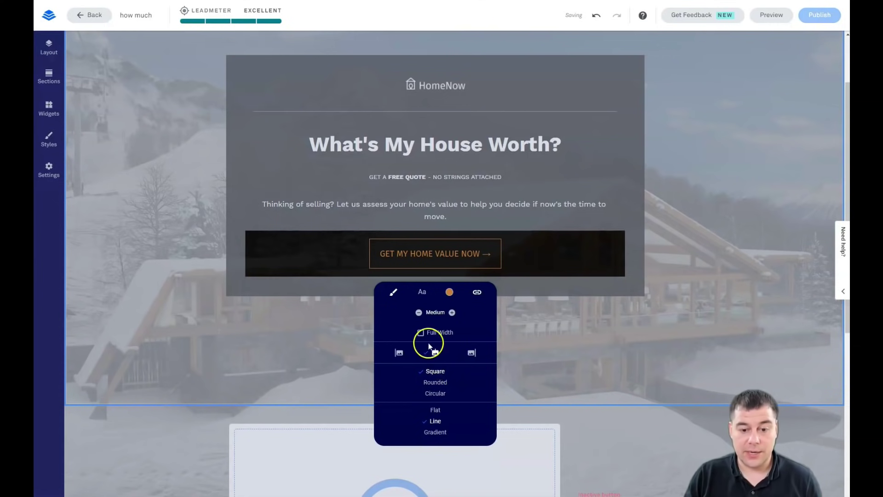
Keep the button at normal width and colour it orange
{"action": "left_click", "coordinate": [421, 334]}
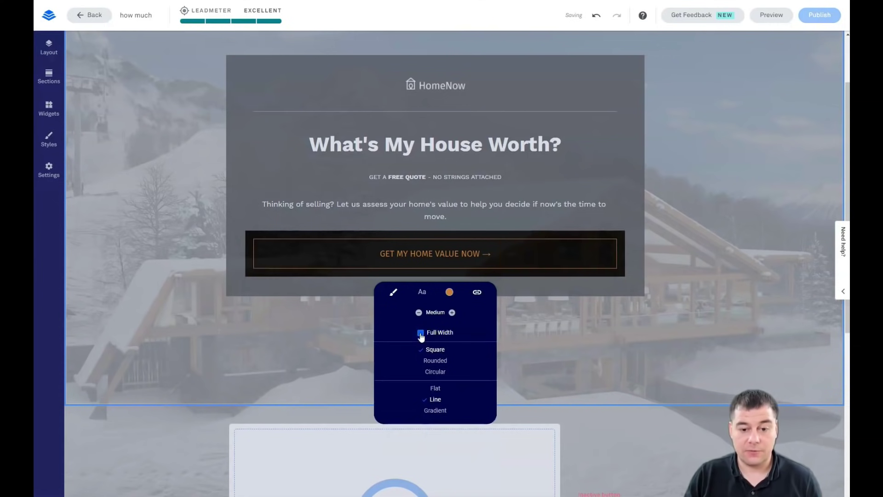
{"action": "left_click", "coordinate": [421, 334]}
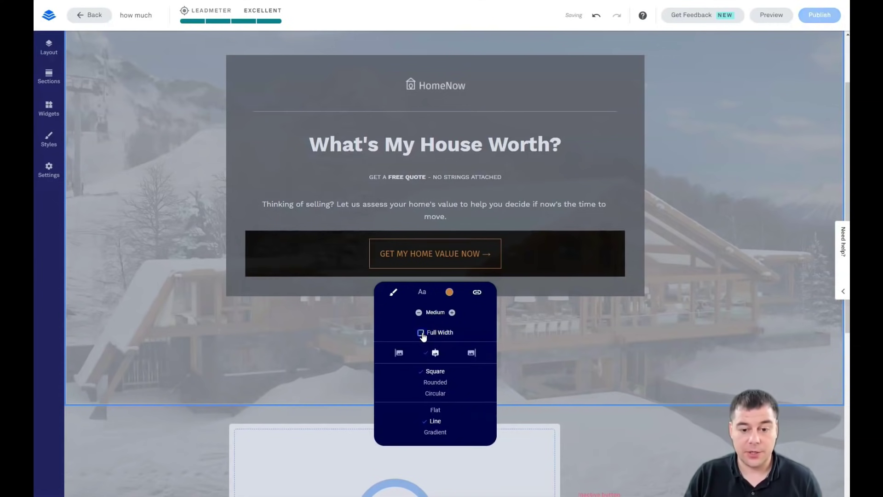
{"action": "left_click", "coordinate": [449, 292]}
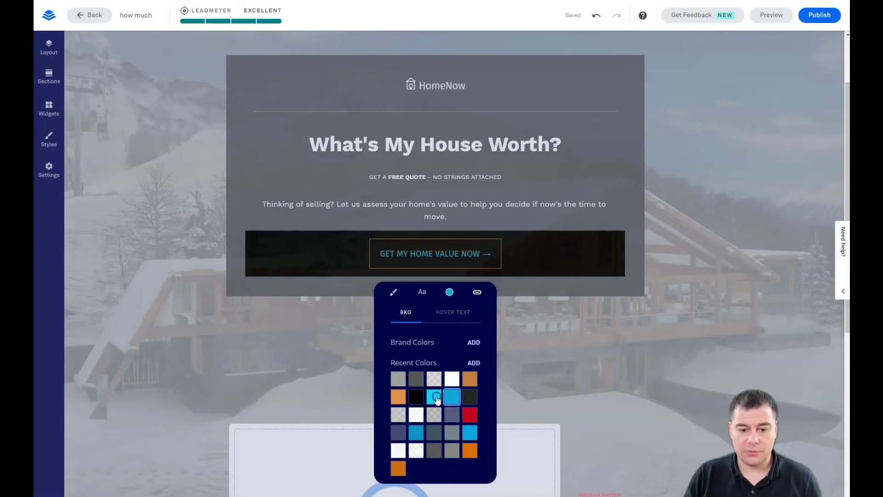
{"action": "left_click", "coordinate": [469, 379]}
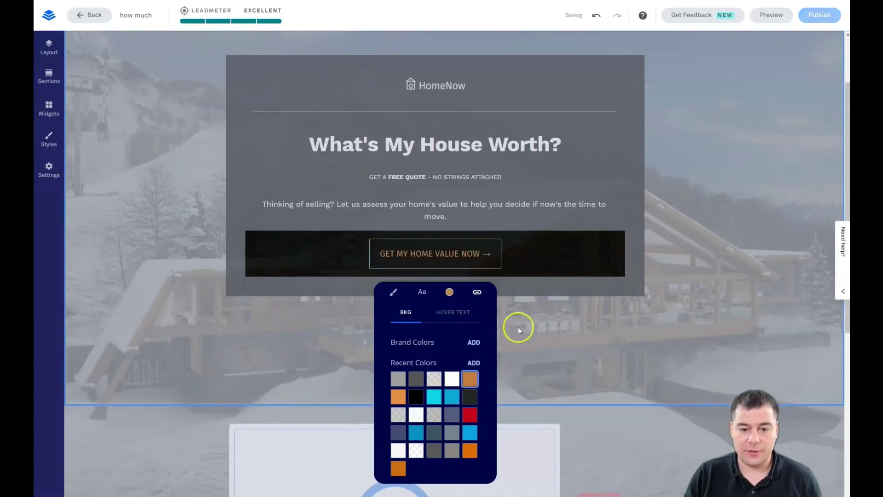
{"action": "left_click", "coordinate": [476, 266]}
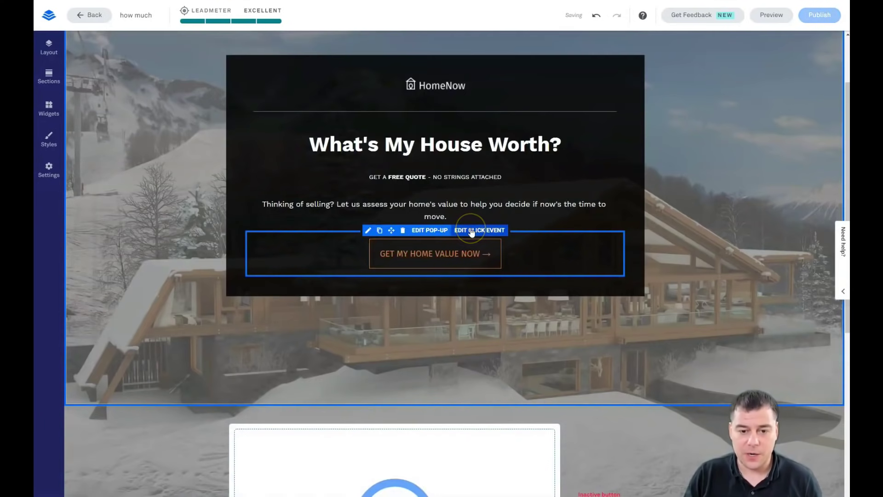
From the button's link options, open the My Leadbox 1 pop-up in the editor
{"action": "left_click", "coordinate": [472, 230]}
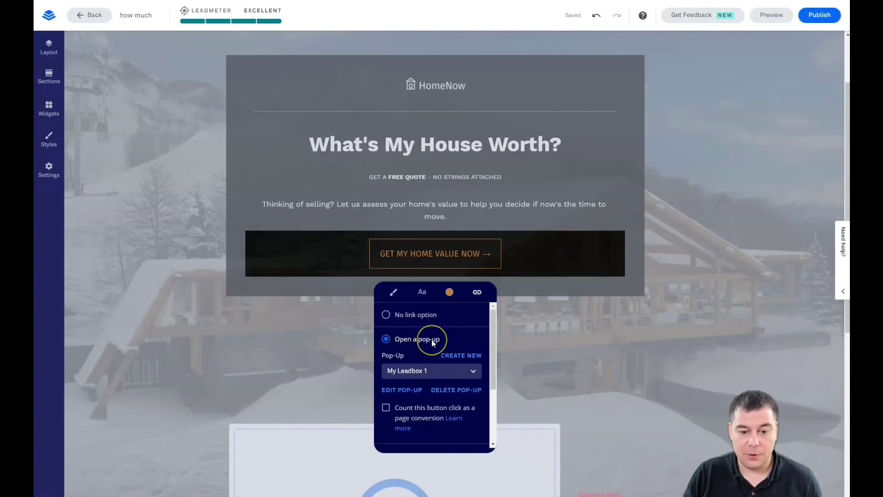
{"action": "scroll", "coordinate": [431, 339], "scroll_direction": "down", "scroll_amount": 2}
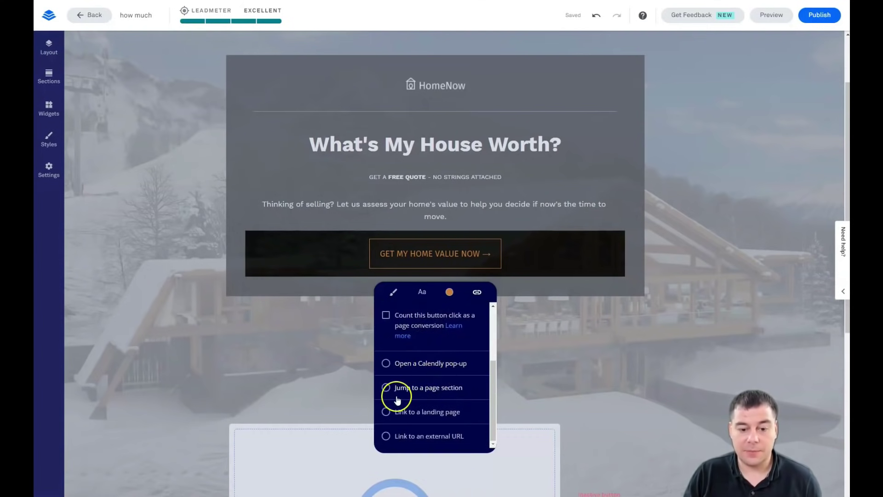
{"action": "scroll", "coordinate": [438, 391], "scroll_direction": "down", "scroll_amount": 2}
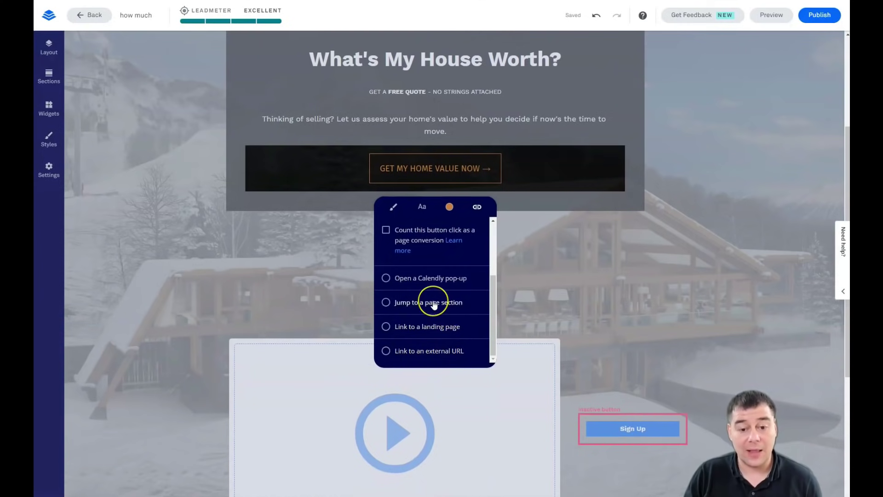
{"action": "scroll", "coordinate": [433, 304], "scroll_direction": "up", "scroll_amount": 3}
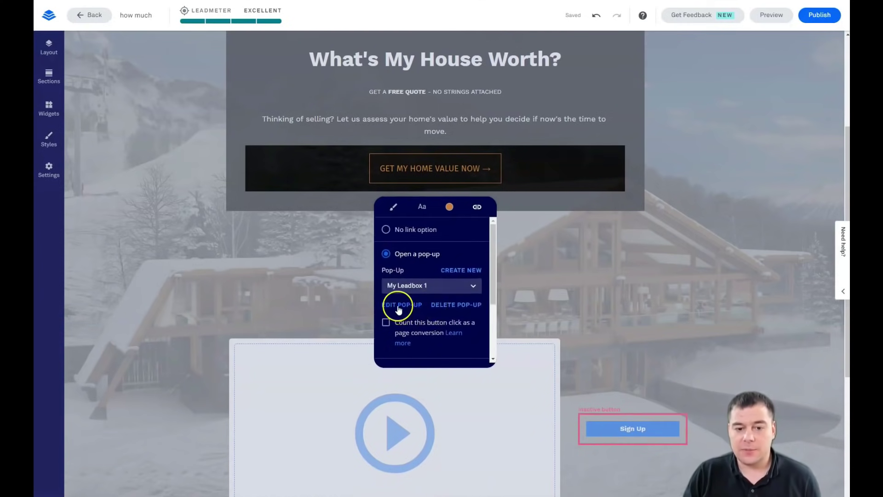
{"action": "left_click", "coordinate": [473, 287]}
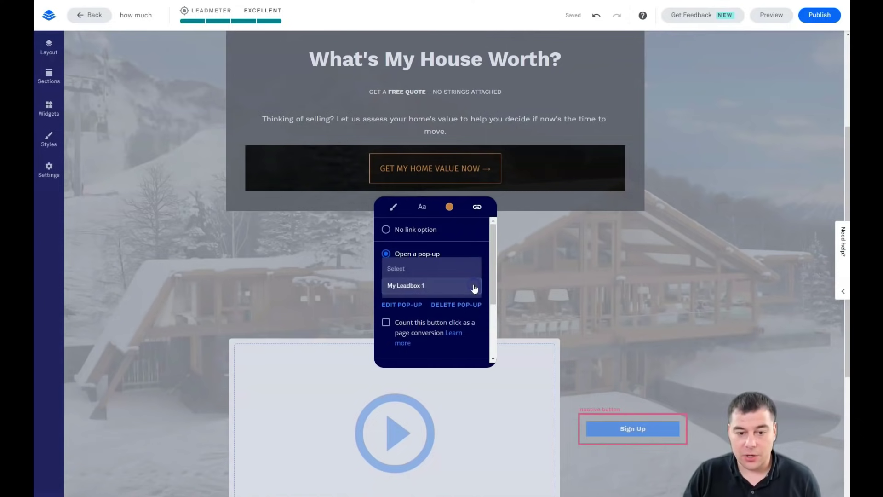
{"action": "left_click", "coordinate": [396, 307]}
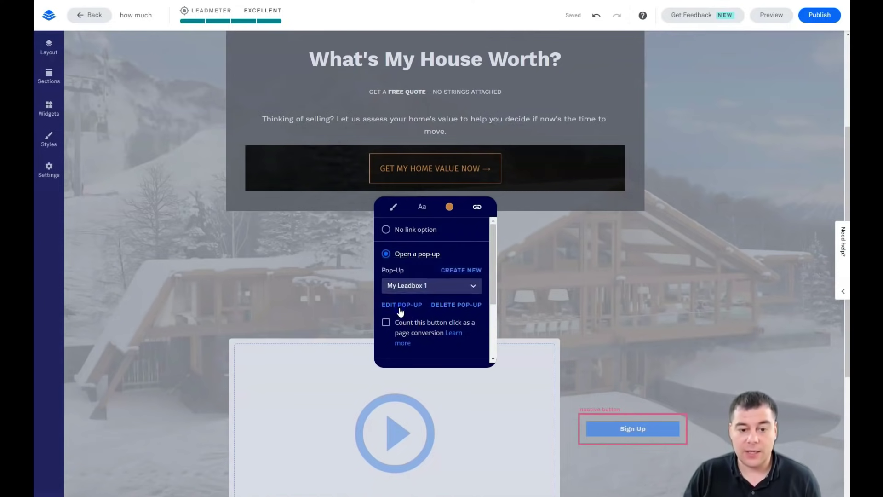
{"action": "left_click", "coordinate": [399, 309]}
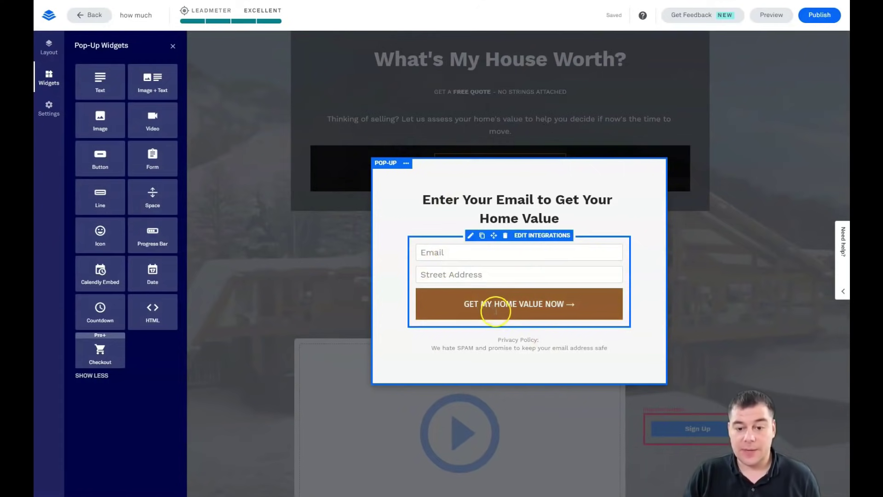
Open the form's integrations and browse More Services for the full catalogue
{"action": "left_click", "coordinate": [528, 235]}
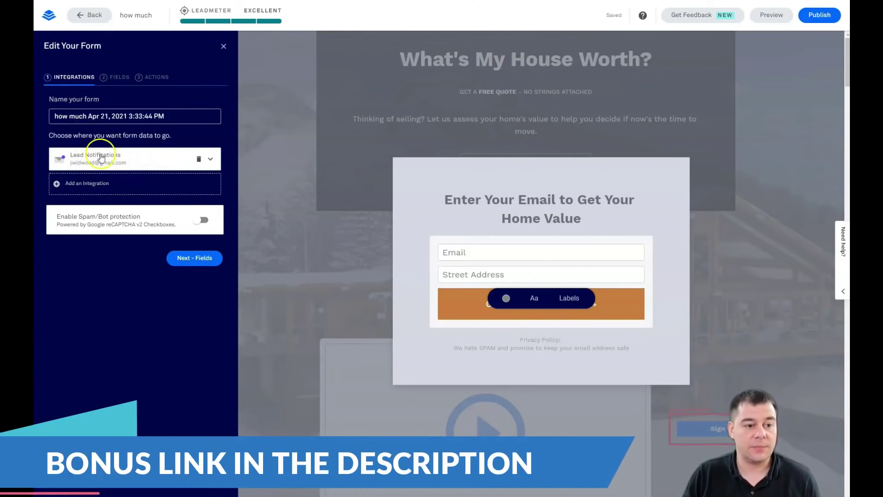
{"action": "left_click", "coordinate": [67, 184]}
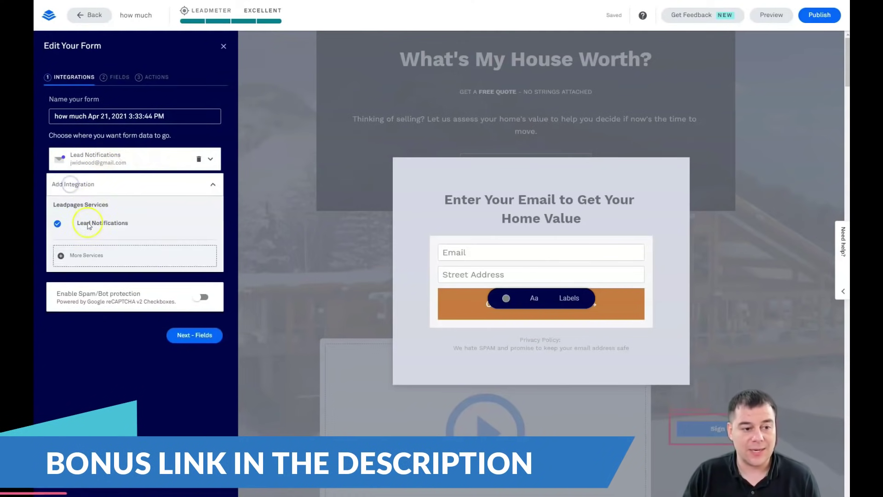
{"action": "left_click", "coordinate": [77, 256]}
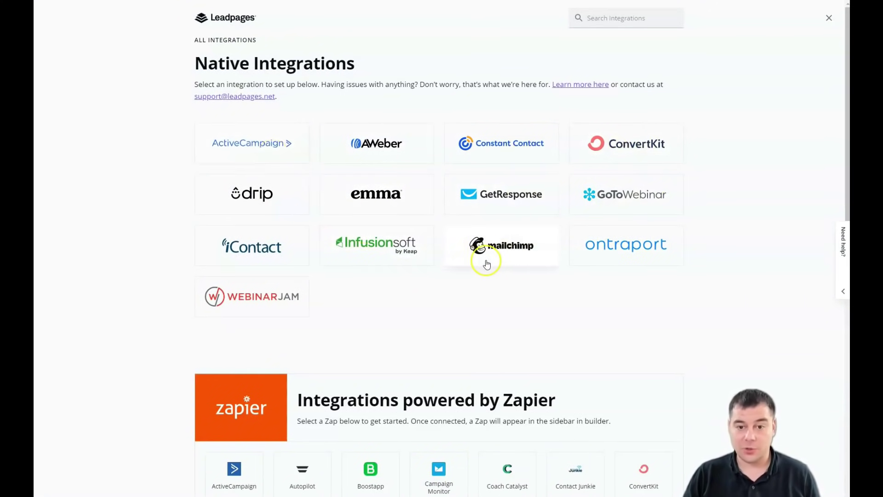
Scroll through the native and Zapier-powered integrations such as Gmail, HubSpot and Klaviyo
{"action": "scroll", "coordinate": [495, 261], "scroll_direction": "down", "scroll_amount": 2}
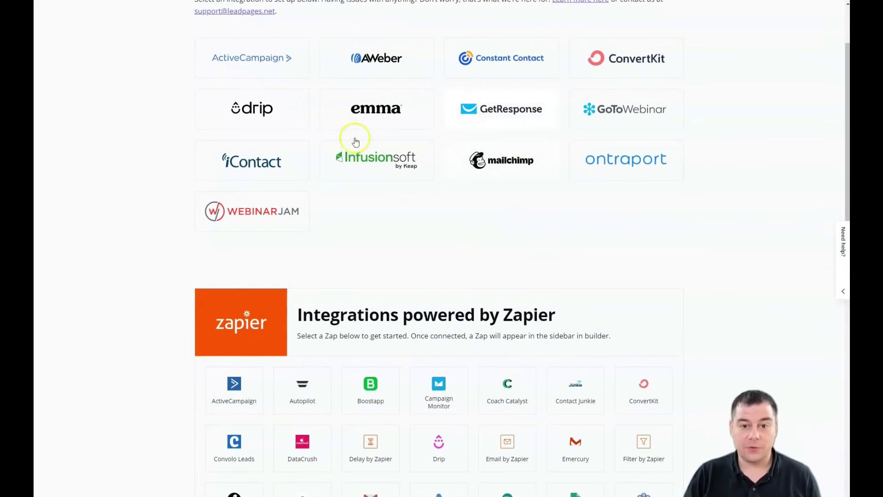
{"action": "scroll", "coordinate": [511, 232], "scroll_direction": "down", "scroll_amount": 3}
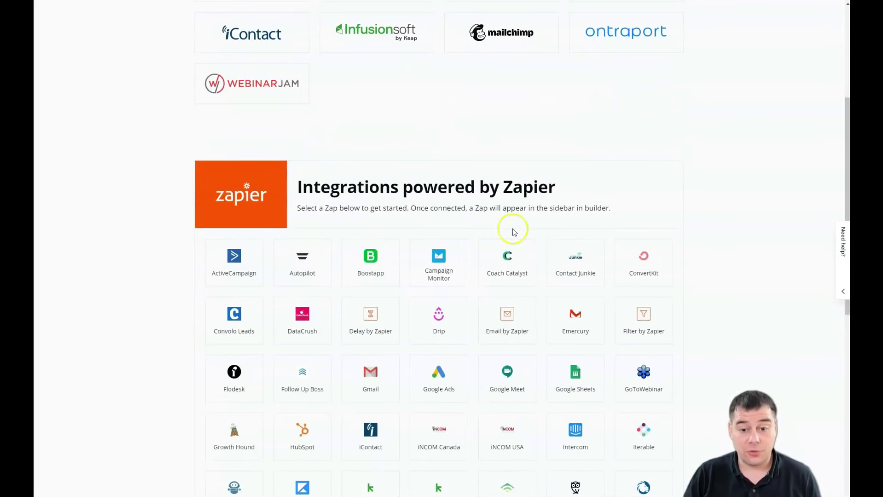
{"action": "scroll", "coordinate": [541, 112], "scroll_direction": "up", "scroll_amount": 5}
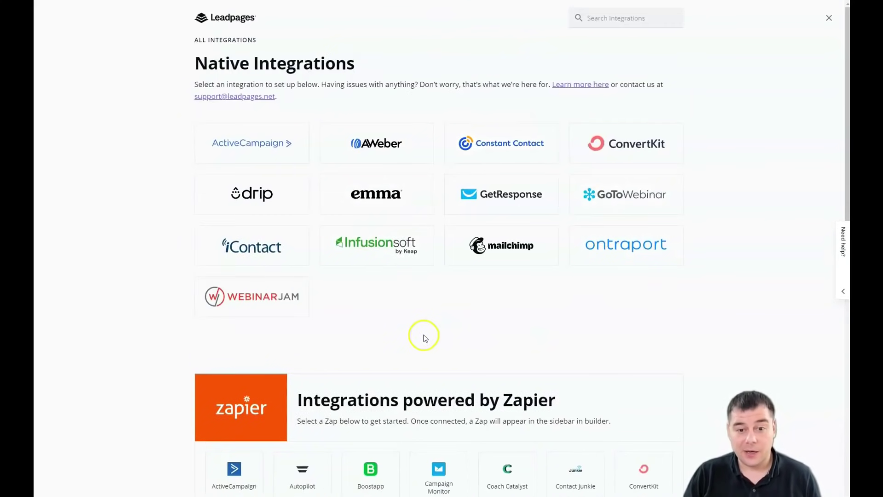
{"action": "scroll", "coordinate": [460, 300], "scroll_direction": "down", "scroll_amount": 3}
{"action": "scroll", "coordinate": [454, 279], "scroll_direction": "down", "scroll_amount": 3}
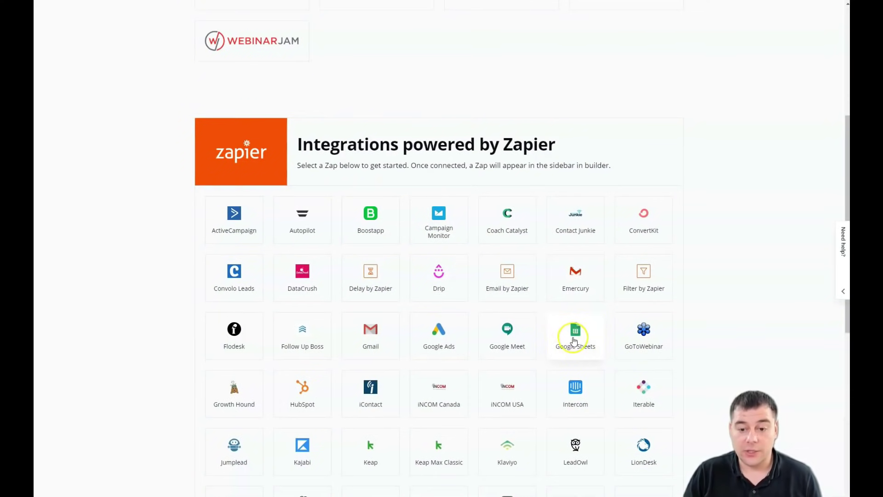
{"action": "scroll", "coordinate": [584, 339], "scroll_direction": "up", "scroll_amount": 5}
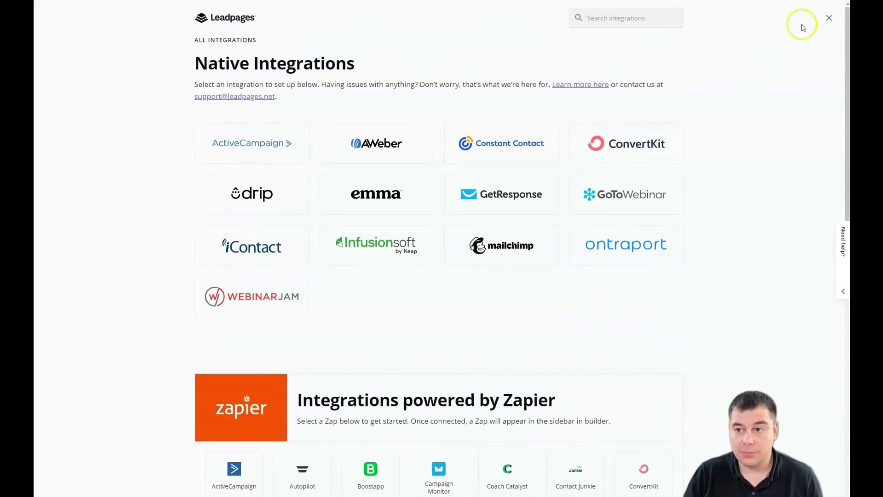
Close the integrations catalogue and add a First Name field to the form
{"action": "left_click", "coordinate": [831, 19]}
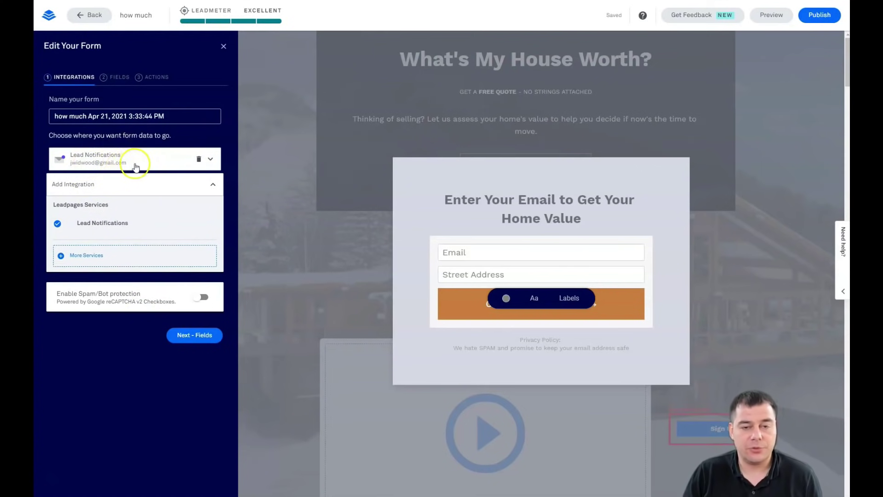
{"action": "left_click", "coordinate": [111, 82]}
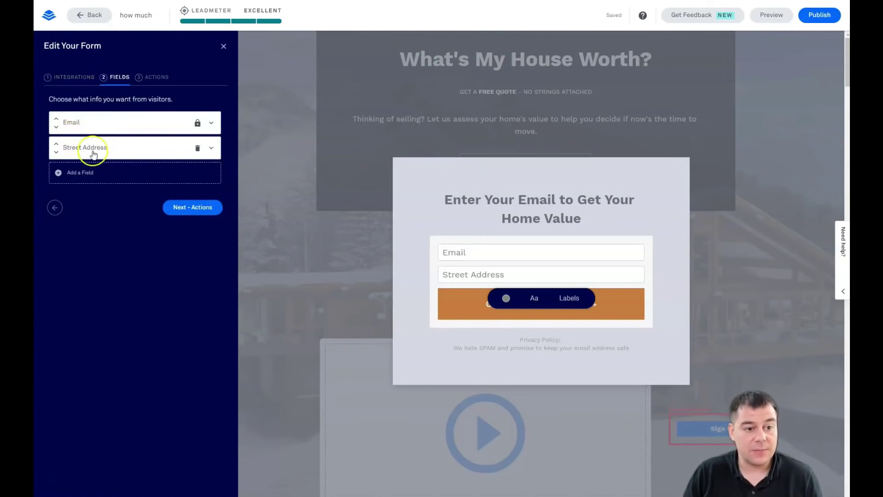
{"action": "left_click", "coordinate": [82, 173]}
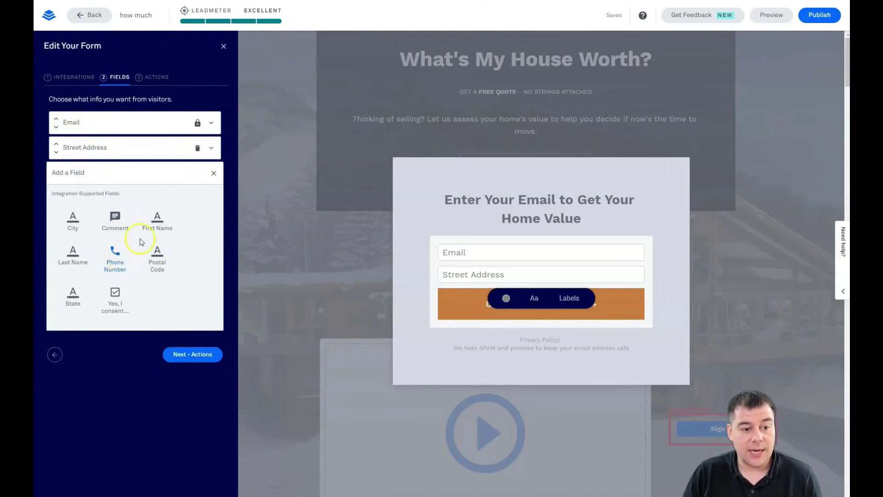
{"action": "left_click", "coordinate": [149, 225]}
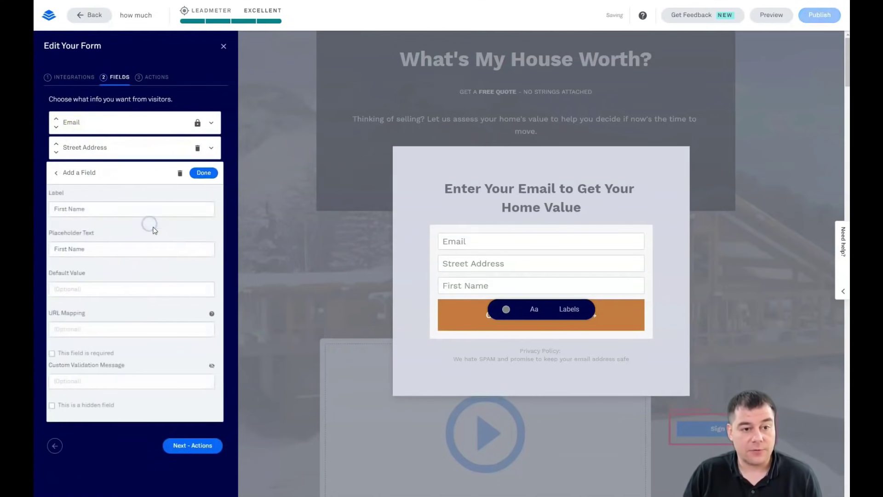
{"action": "left_click", "coordinate": [203, 174]}
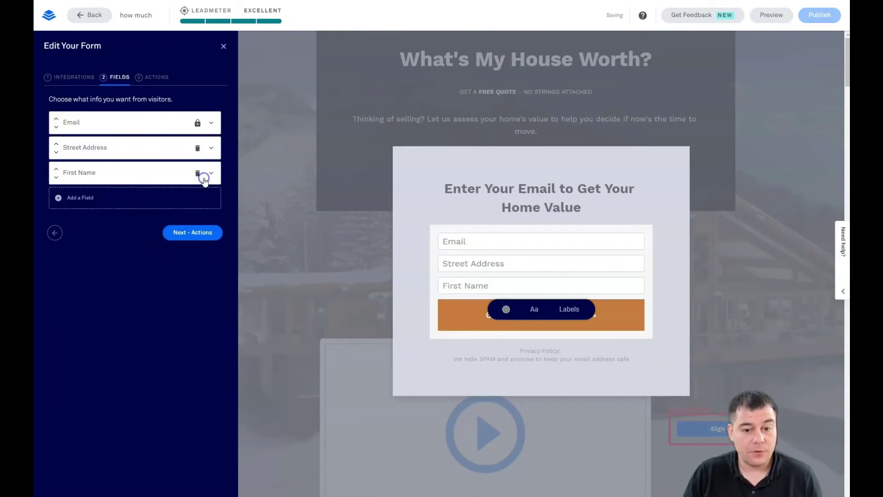
Move First Name above Email and delete the Street Address field
{"action": "left_click", "coordinate": [57, 170]}
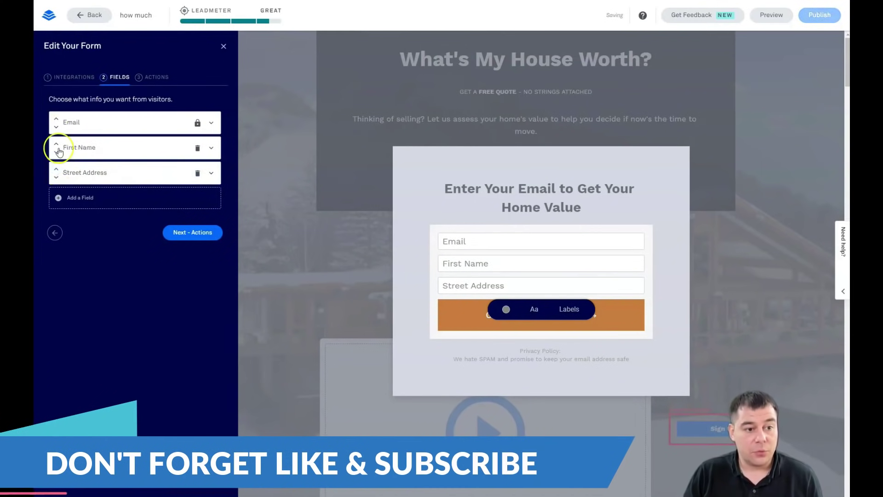
{"action": "left_click", "coordinate": [56, 144]}
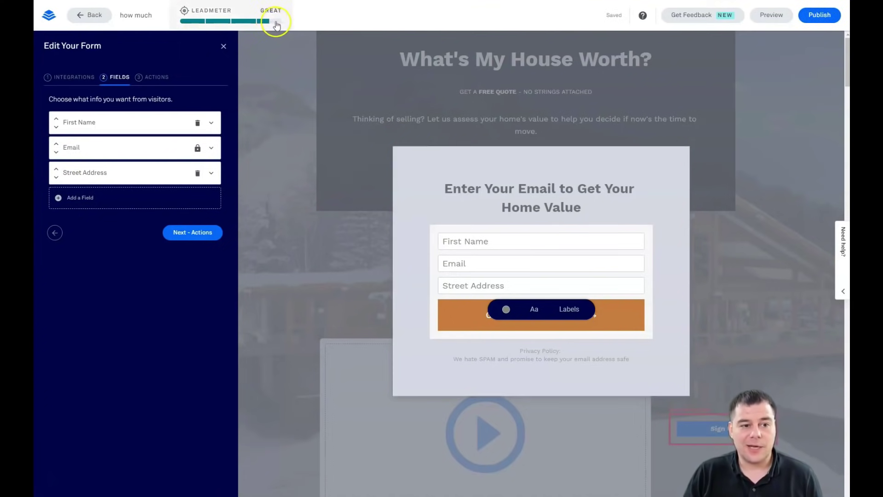
{"action": "left_click", "coordinate": [199, 175]}
{"action": "left_click", "coordinate": [197, 149]}
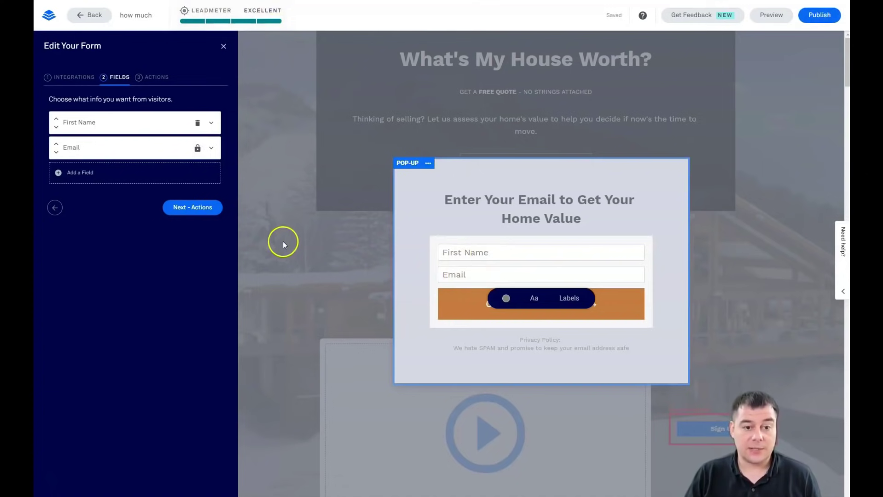
Check the Remain on page submission action, then close the form editor
{"action": "left_click", "coordinate": [146, 83]}
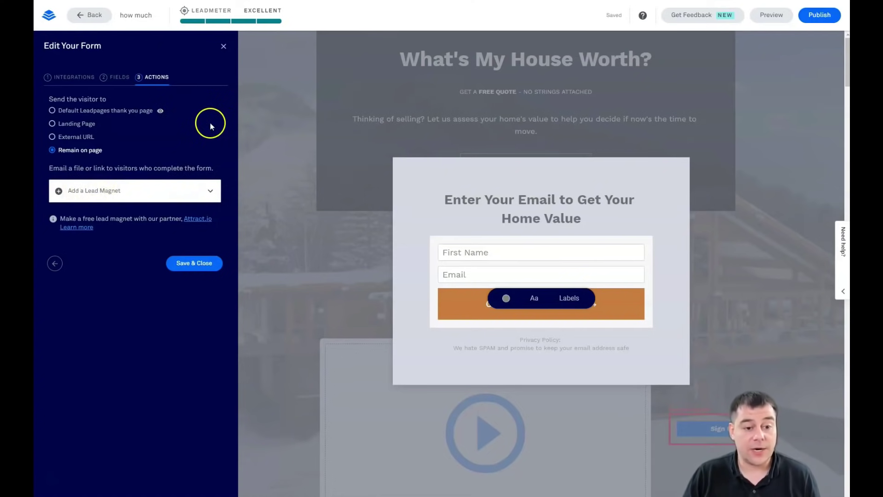
{"action": "left_click", "coordinate": [223, 46]}
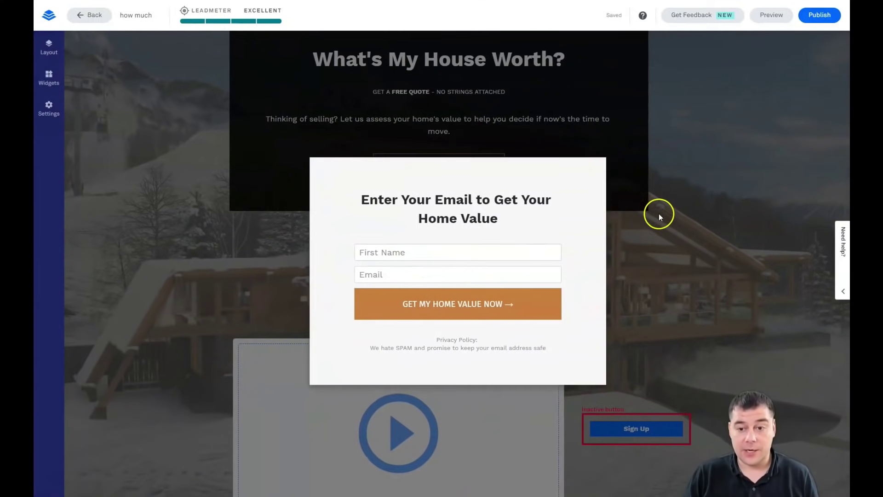
Link the Sign Up button beside the video to open the My Leadbox 1 pop-up
{"action": "left_click", "coordinate": [247, 260]}
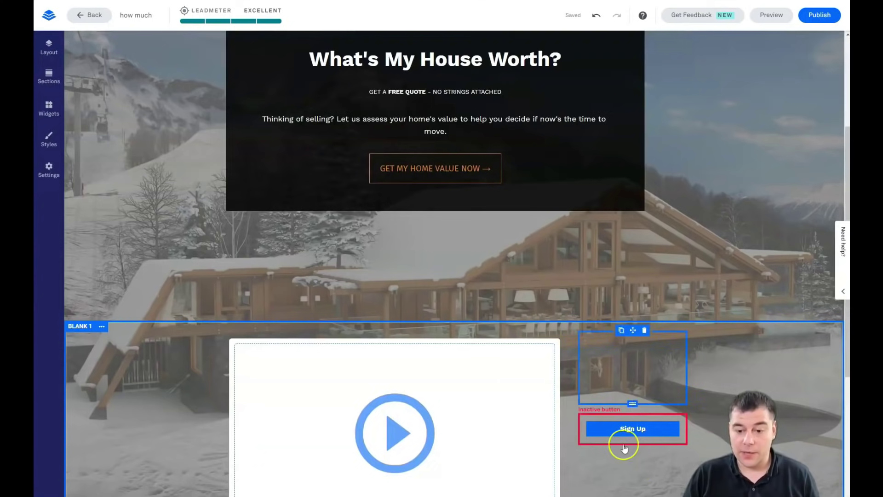
{"action": "left_click", "coordinate": [652, 413]}
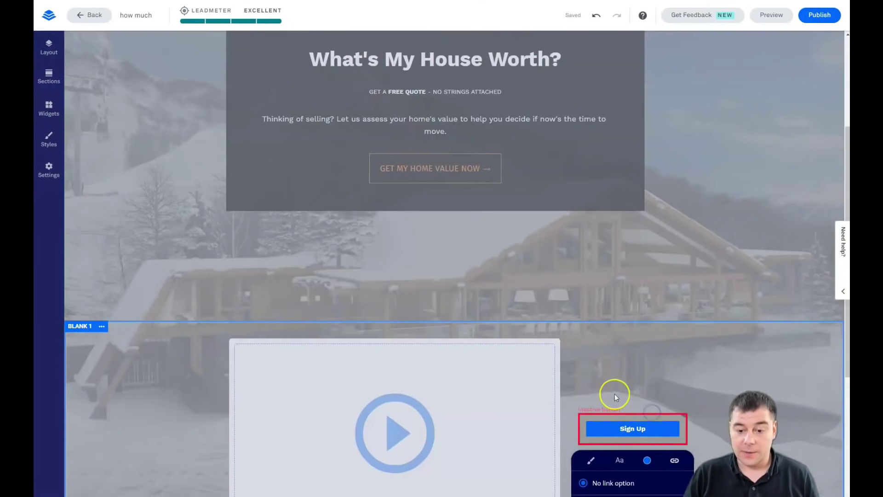
{"action": "scroll", "coordinate": [615, 394], "scroll_direction": "down", "scroll_amount": 5}
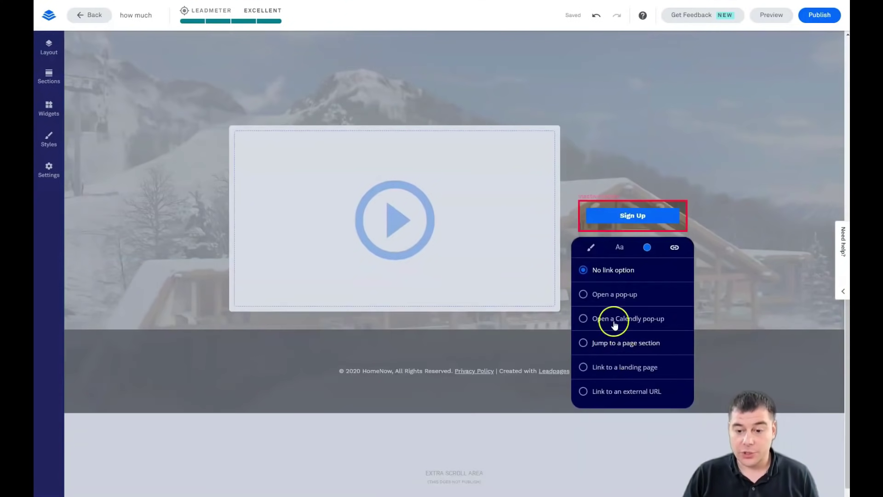
{"action": "left_click", "coordinate": [584, 295]}
{"action": "left_click", "coordinate": [667, 301]}
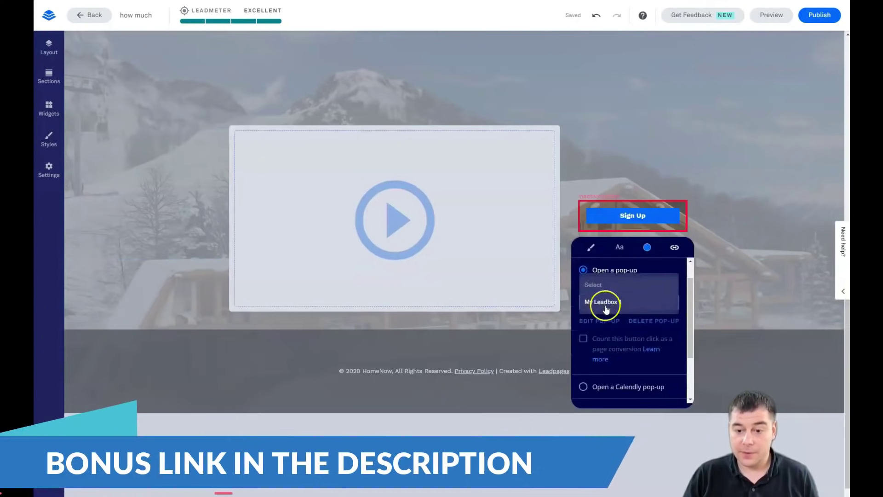
{"action": "left_click", "coordinate": [605, 302]}
{"action": "left_click", "coordinate": [739, 209]}
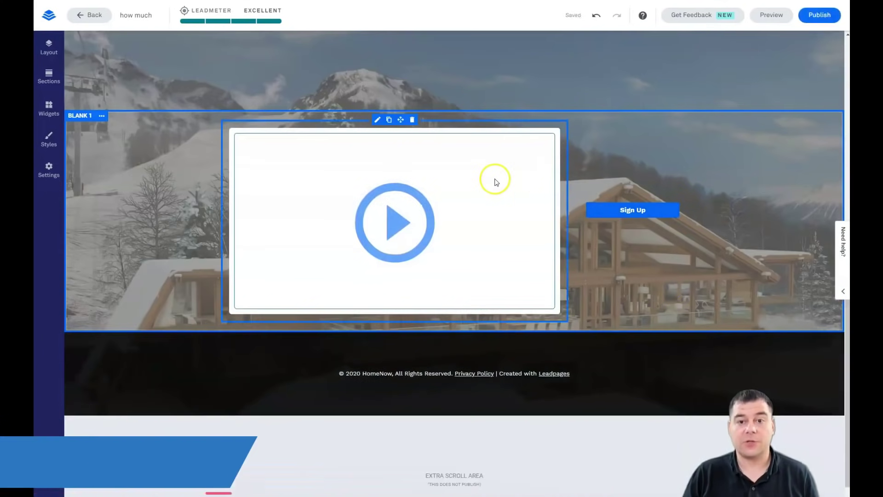
{"action": "scroll", "coordinate": [493, 180], "scroll_direction": "up", "scroll_amount": 4}
{"action": "scroll", "coordinate": [507, 194], "scroll_direction": "down", "scroll_amount": 2}
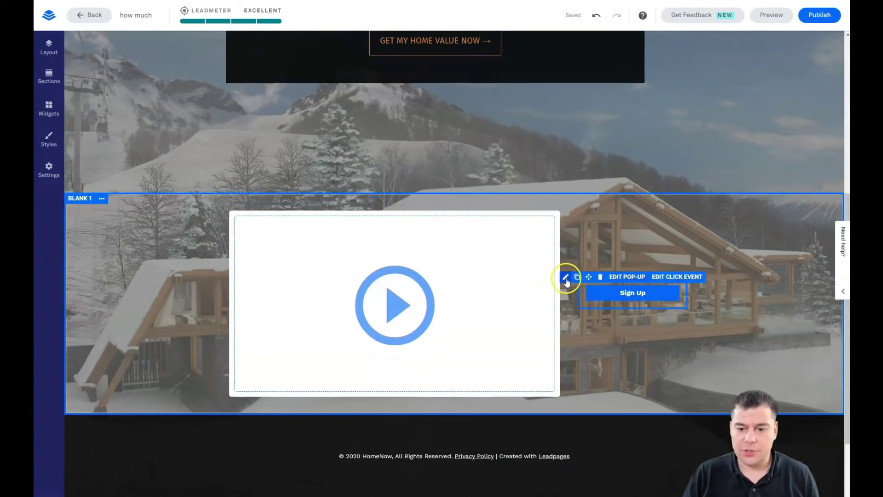
{"action": "scroll", "coordinate": [518, 190], "scroll_direction": "up", "scroll_amount": 1}
{"action": "scroll", "coordinate": [518, 190], "scroll_direction": "up", "scroll_amount": 5}
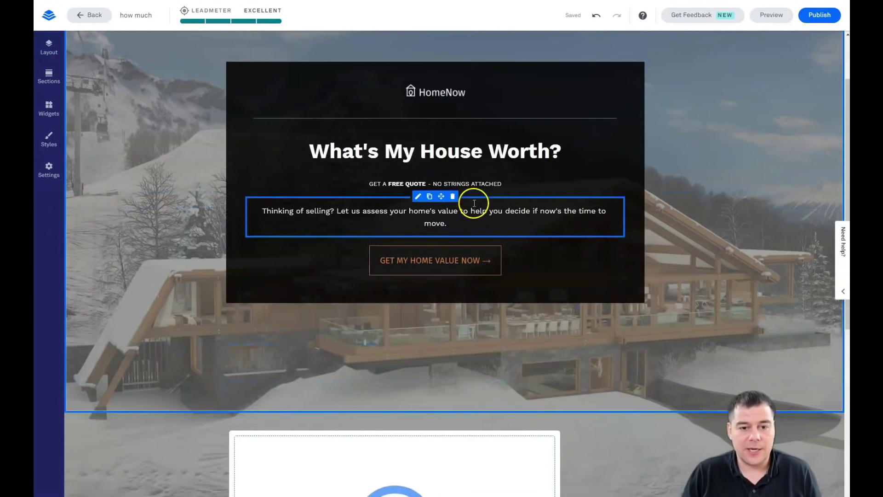